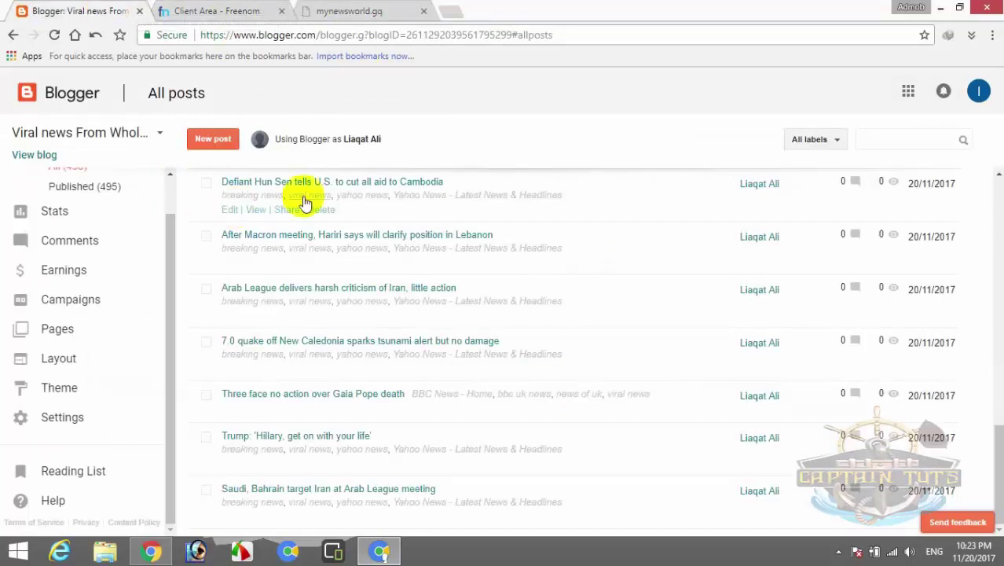
# Step: Open the blog's basic settings and start setting up a third-party URL for the blog address
pyautogui.click(52, 416)
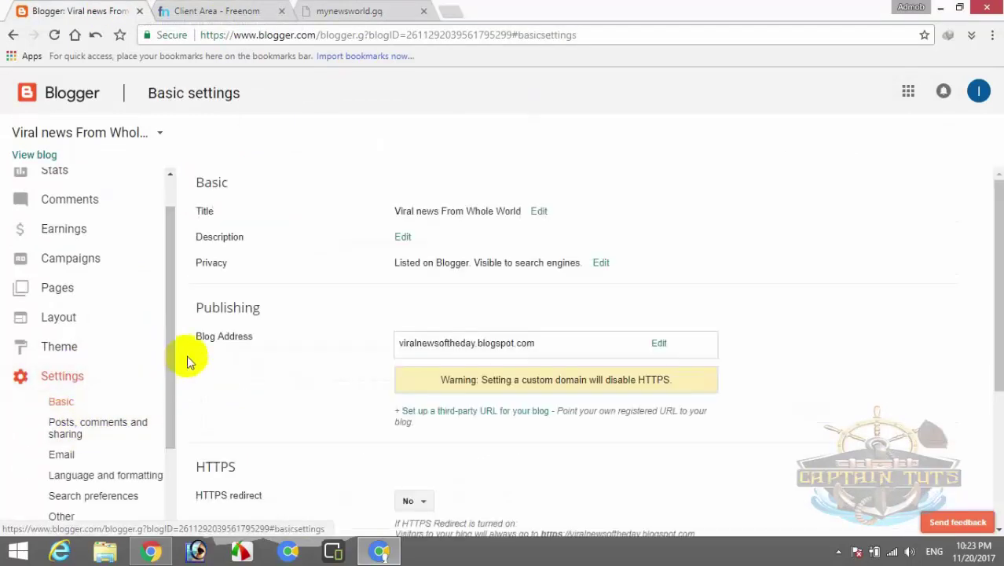
pyautogui.scroll(-1, 196, 359)
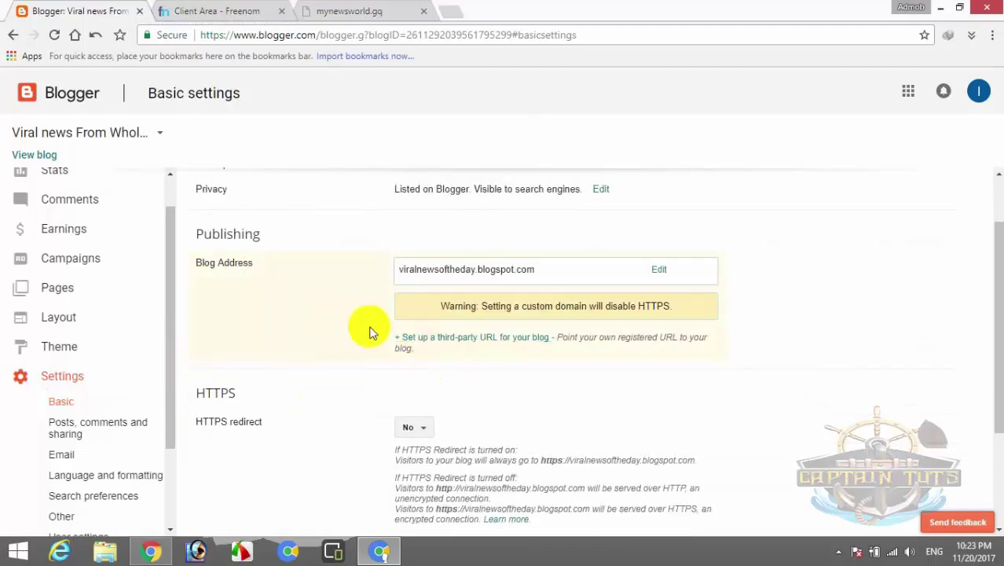
pyautogui.click(455, 343)
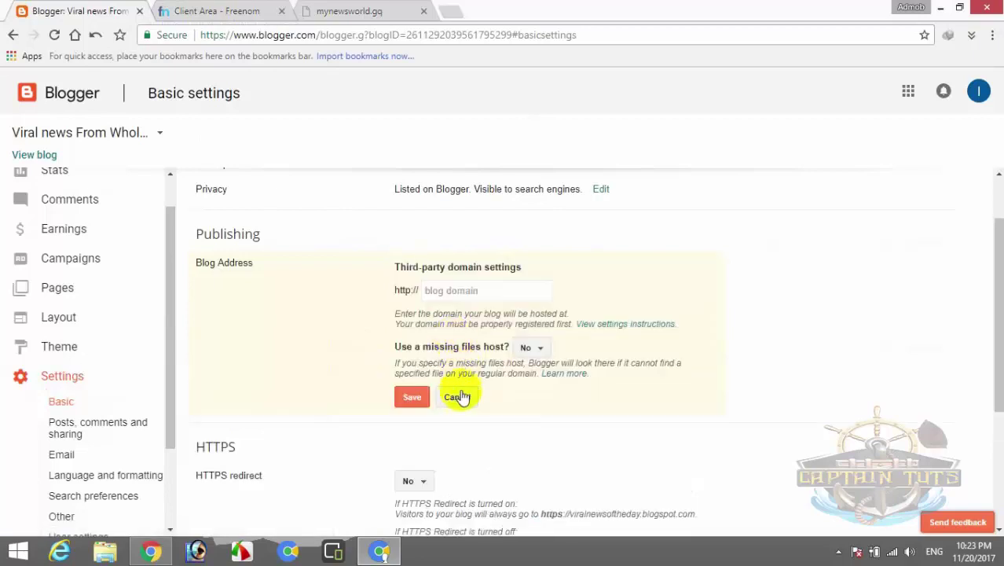
pyautogui.click(391, 7)
pyautogui.click(297, 37)
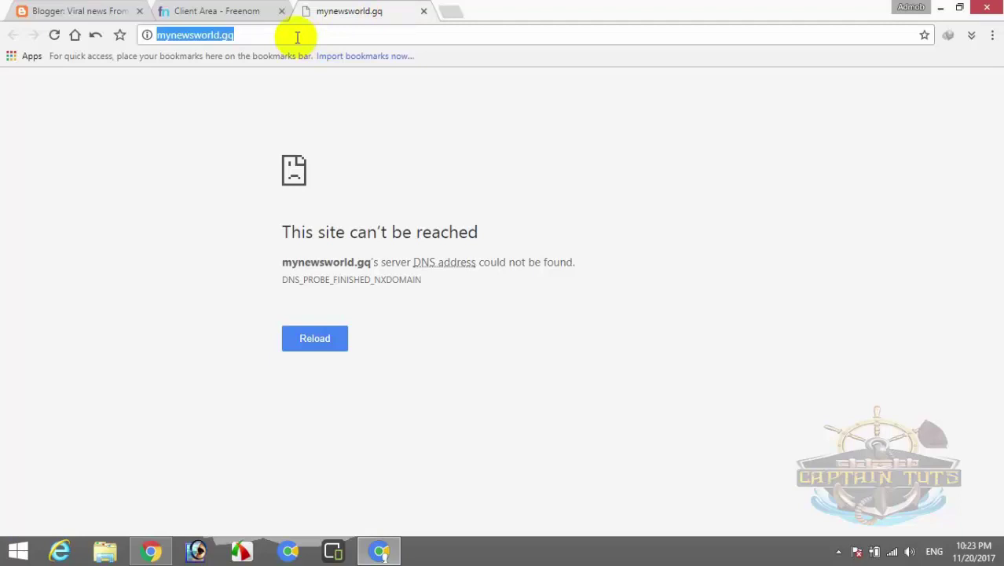
pyautogui.hotkey('ctrl', 'c')
pyautogui.click(36, 10)
pyautogui.click(512, 293)
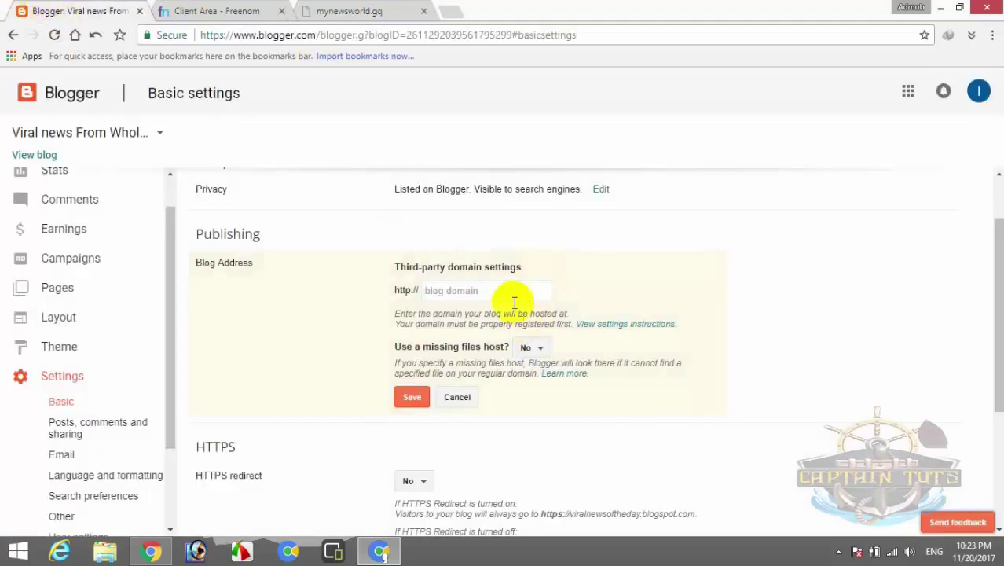
pyautogui.hotkey('ctrl', 'v')
pyautogui.moveTo(448, 290); pyautogui.dragTo(357, 310)
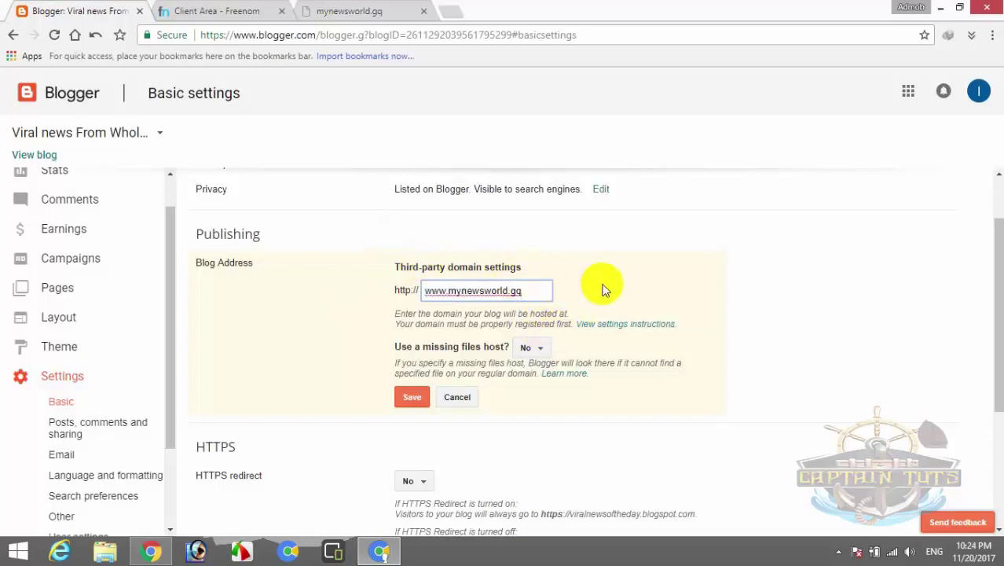
pyautogui.click(414, 399)
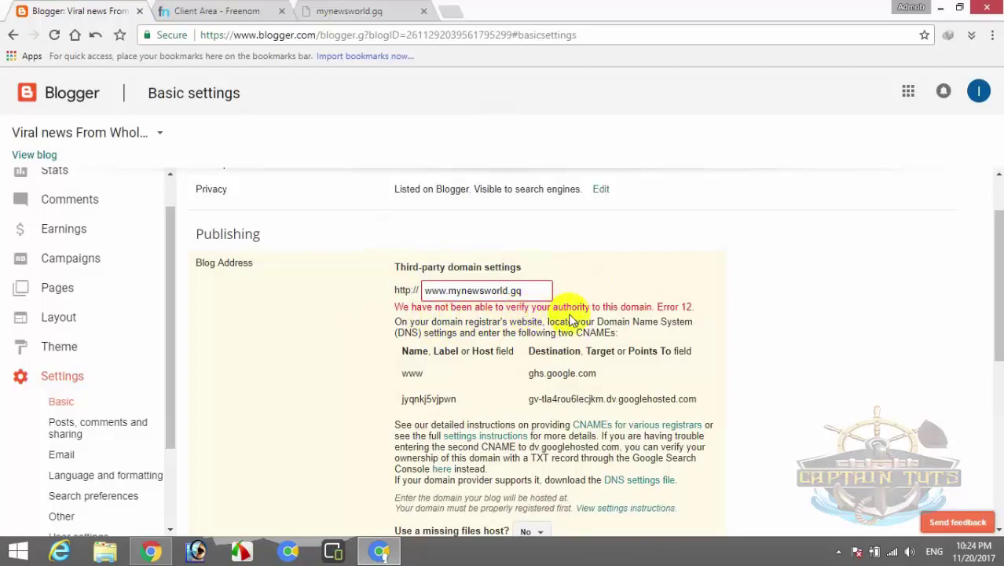
# Step: Open the custom domain settings instructions and copy the first Google A-record IP, 216.239.32.21
pyautogui.scroll(-2, 580, 328)
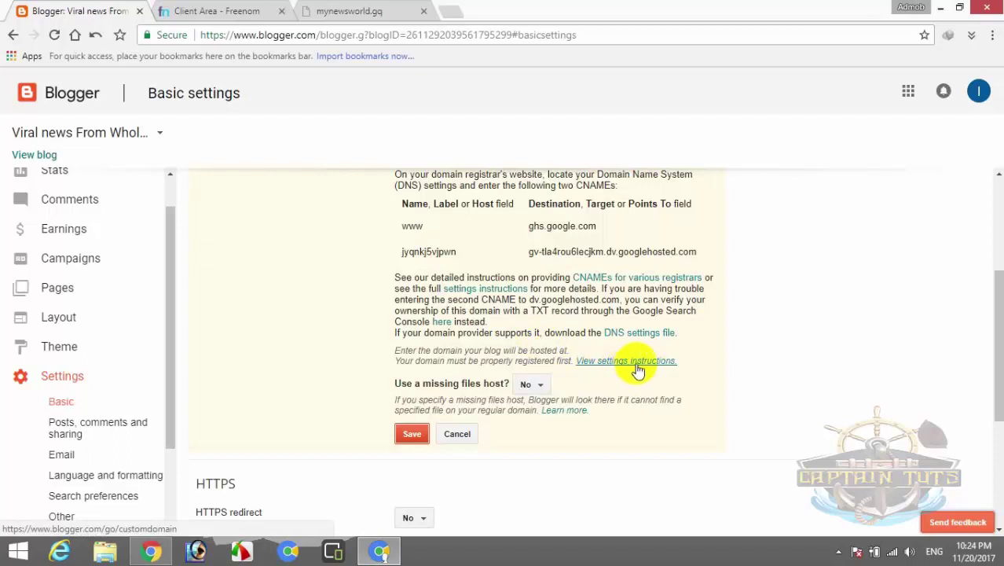
pyautogui.click(637, 366)
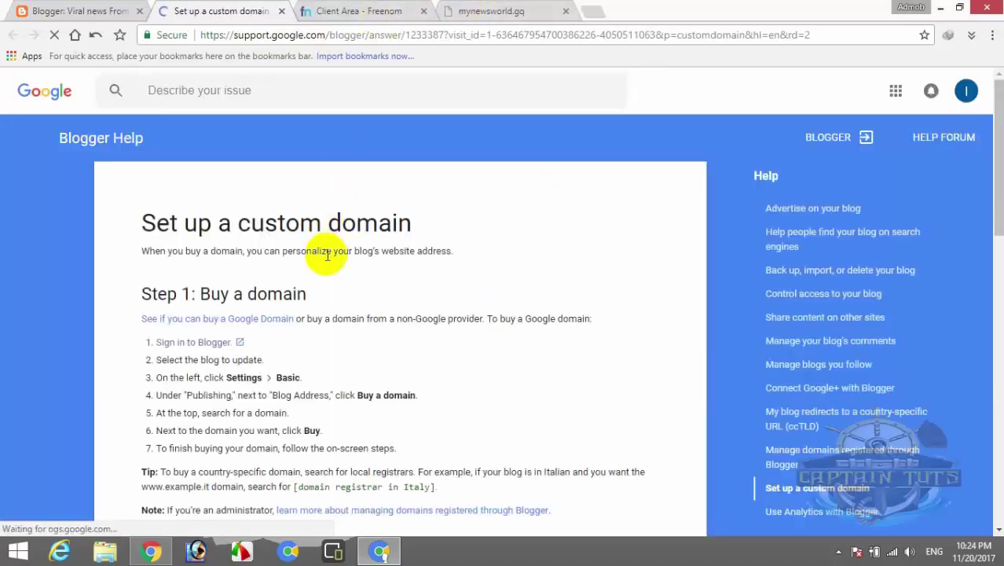
pyautogui.scroll(-1, 327, 244)
pyautogui.scroll(-1, 325, 253)
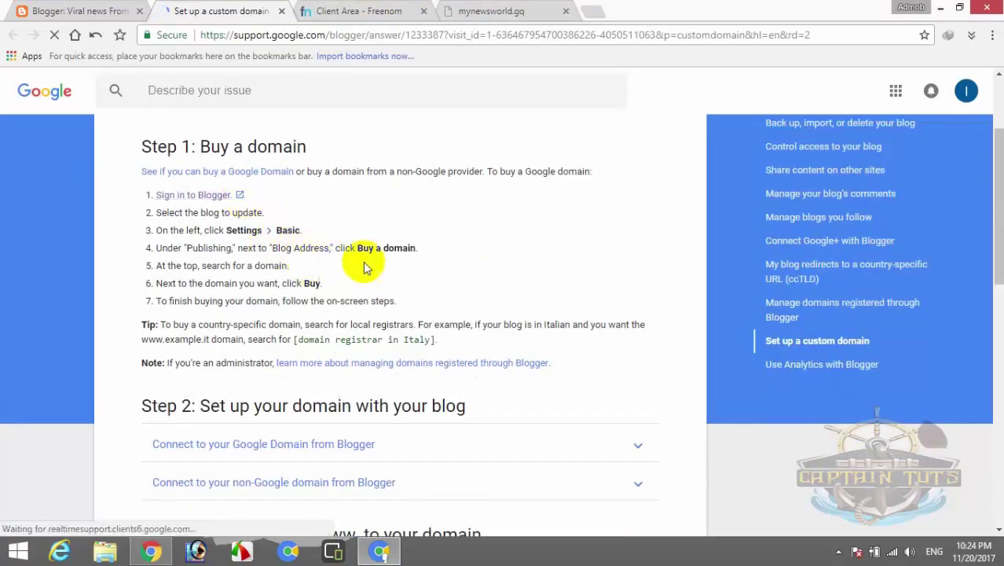
pyautogui.scroll(-6, 353, 246)
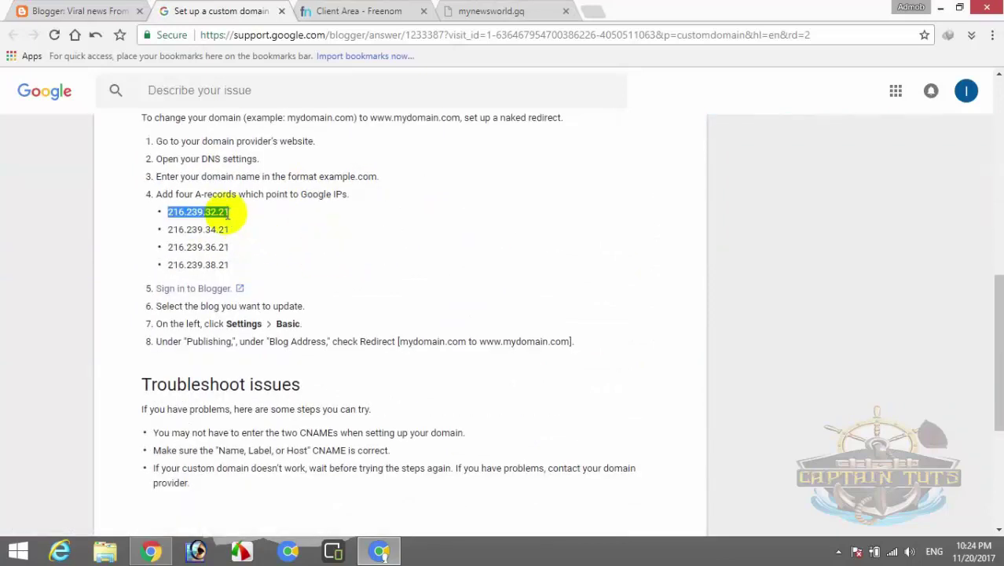
pyautogui.click(228, 213)
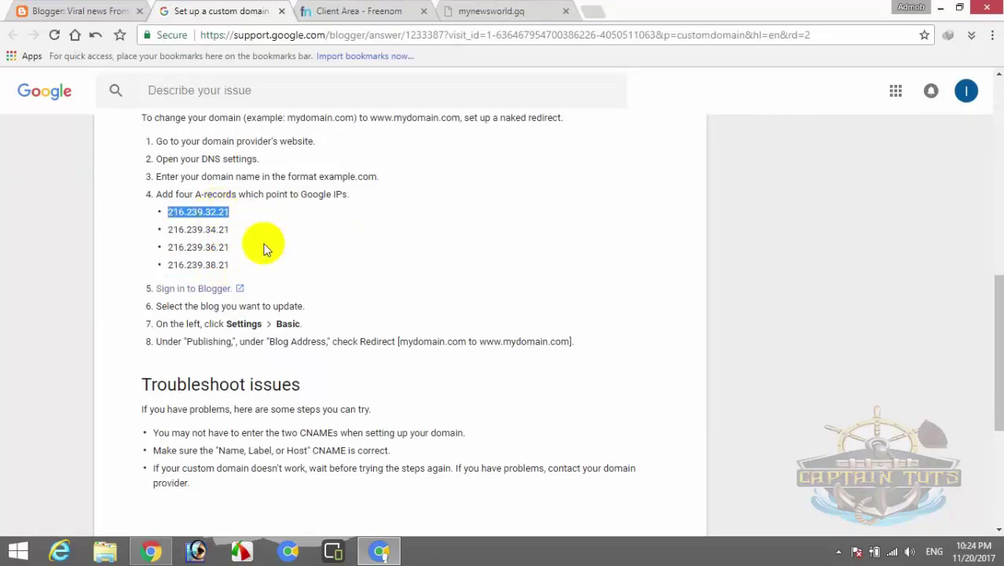
# Step: Switch to the Freenom client area and open the DNS management page for mynewsworld.gq
pyautogui.click(349, 11)
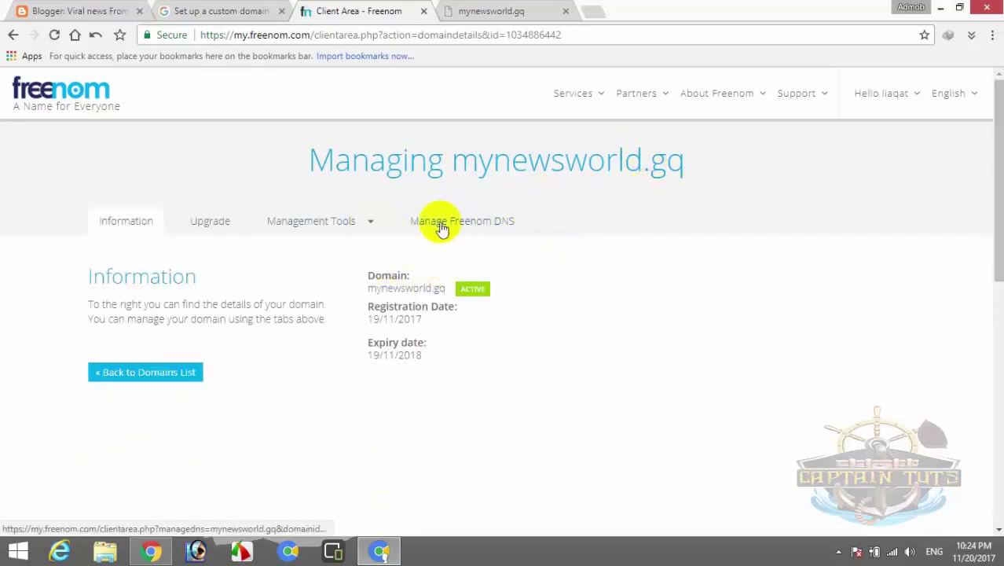
pyautogui.click(478, 227)
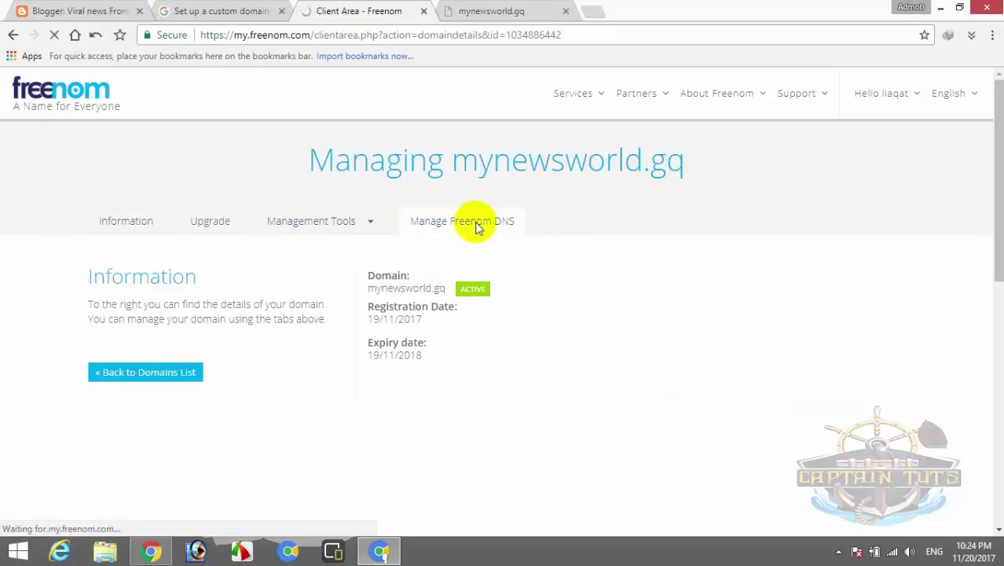
pyautogui.scroll(-1, 480, 230)
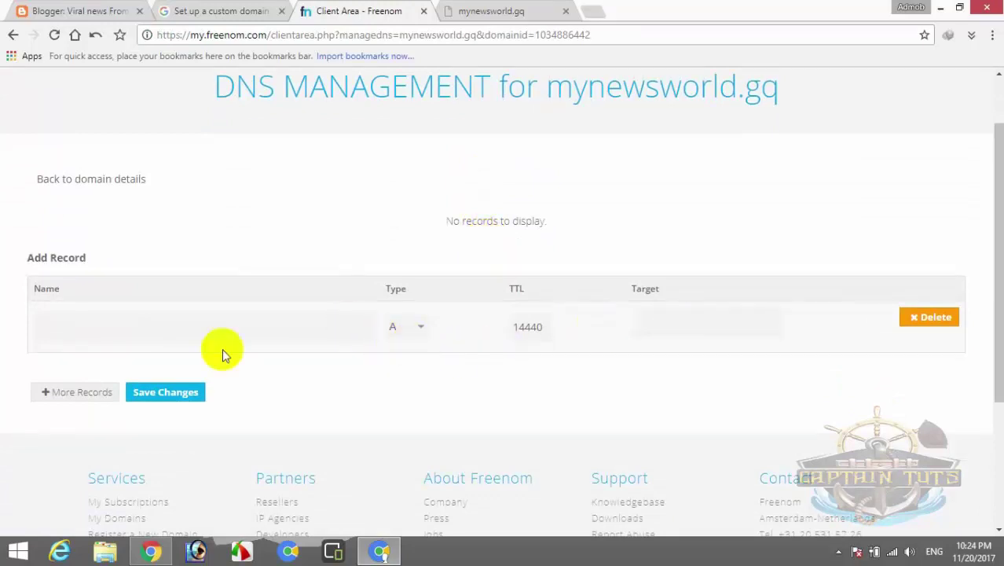
# Step: Add three more rows to the new DNS records, making four, and keep the first record's type as A
pyautogui.click(265, 8)
pyautogui.click(392, 8)
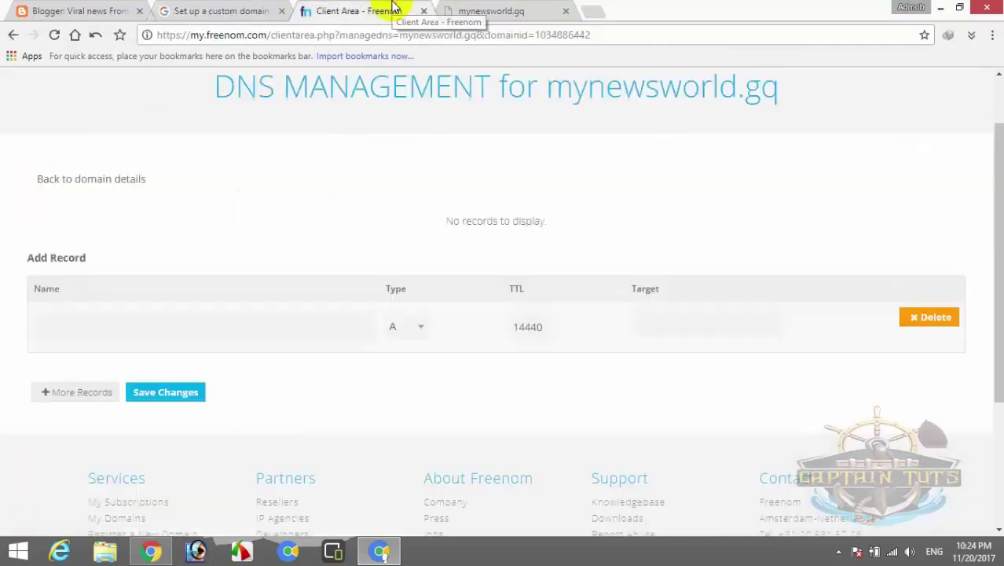
pyautogui.click(88, 392)
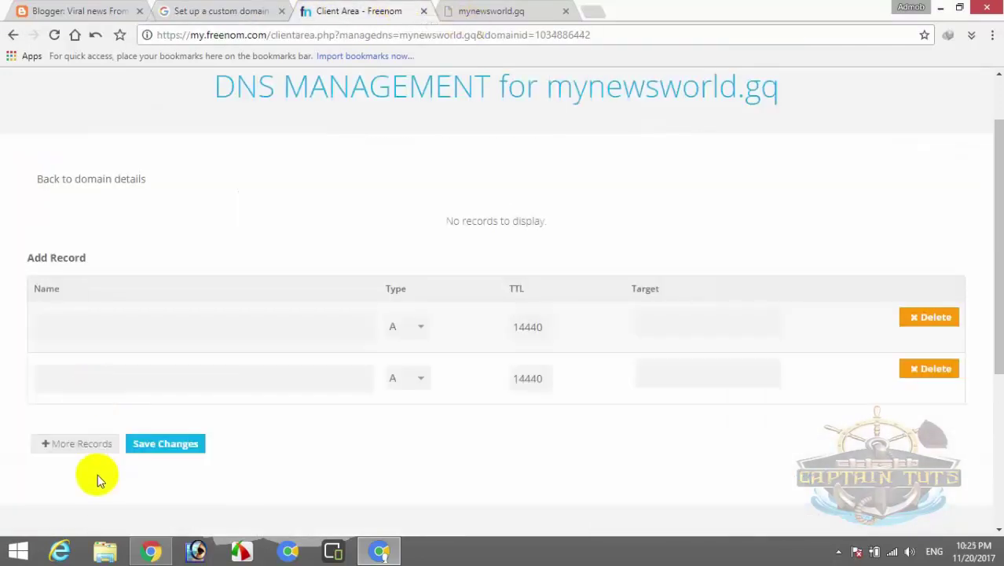
pyautogui.click(82, 443)
pyautogui.click(92, 495)
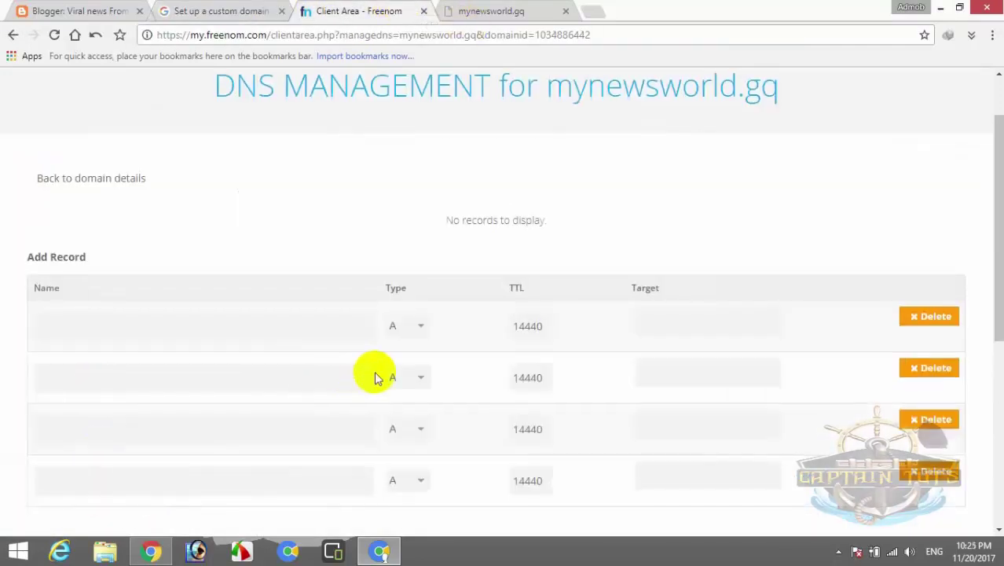
pyautogui.scroll(-2, 370, 372)
pyautogui.click(421, 179)
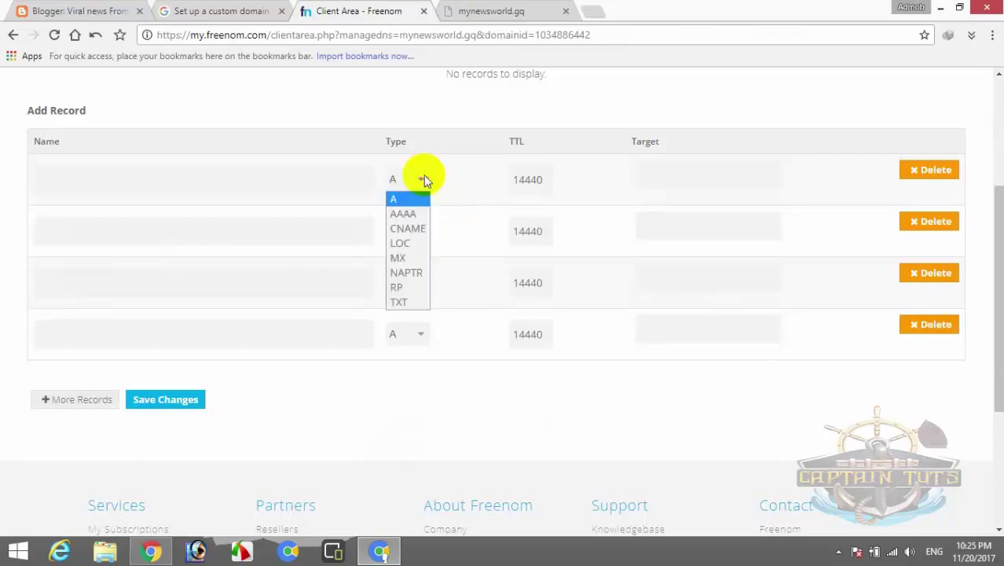
pyautogui.click(407, 202)
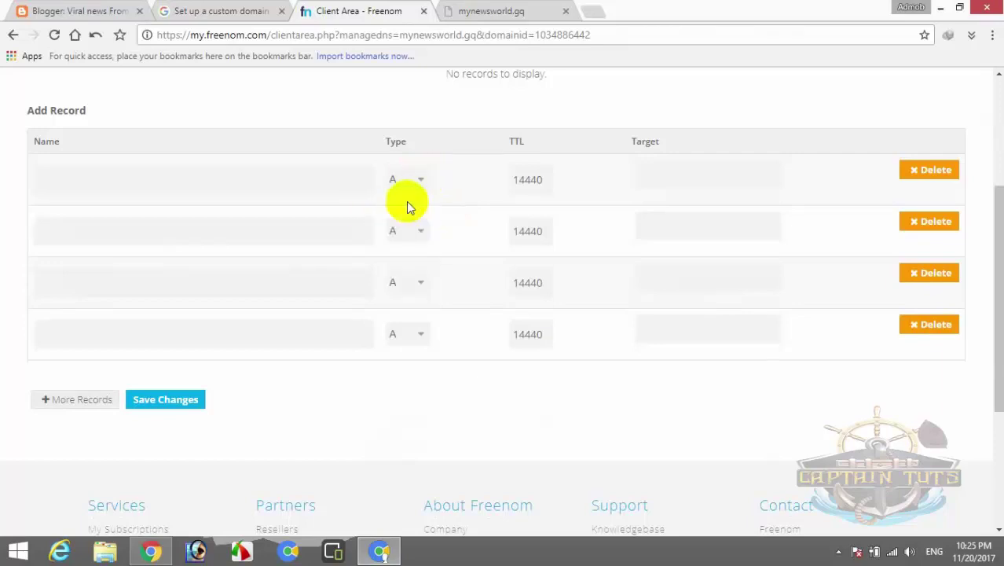
# Step: Set the first two A records' targets to the Google IPs 216.239.32.21 and 216.239.34.21 from the help page
pyautogui.click(240, 11)
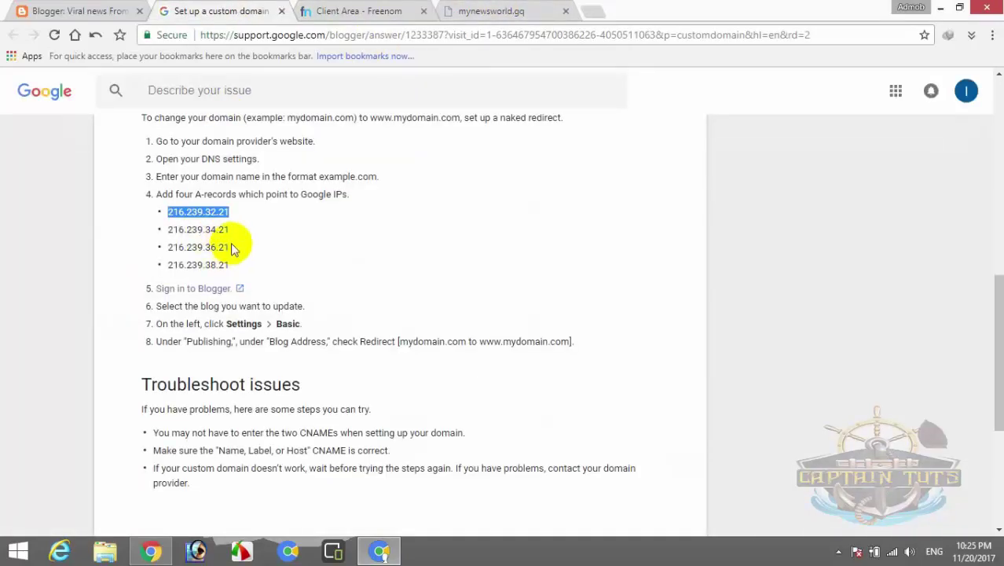
pyautogui.click(350, 11)
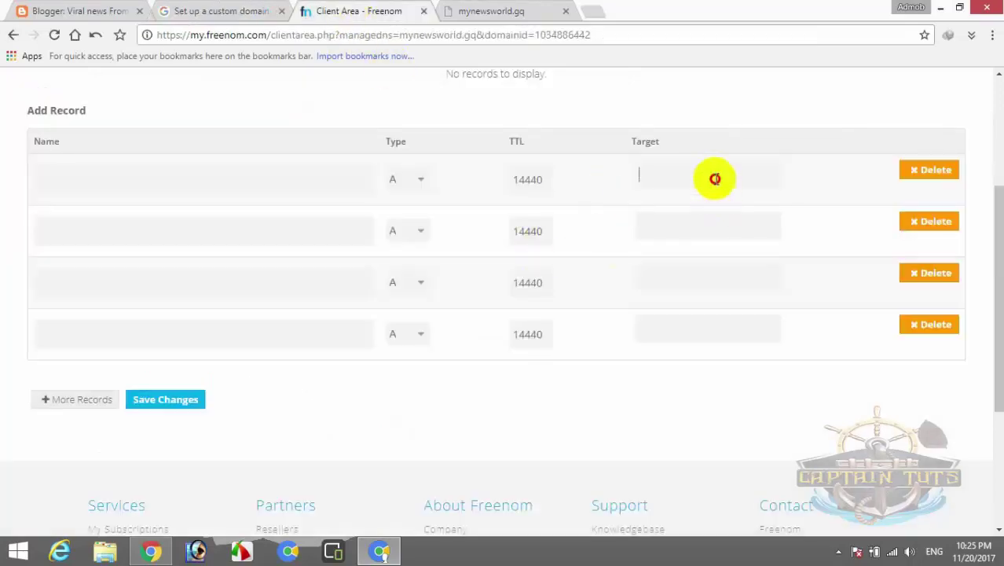
pyautogui.write('216.239.32.21')
pyautogui.click(240, 11)
pyautogui.click(218, 228)
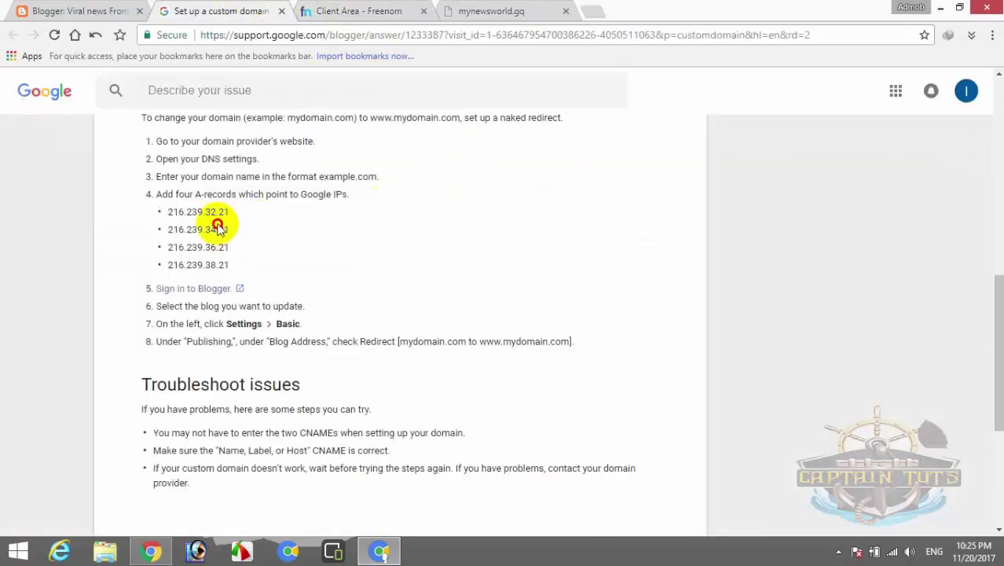
pyautogui.click(369, 11)
pyautogui.click(688, 228)
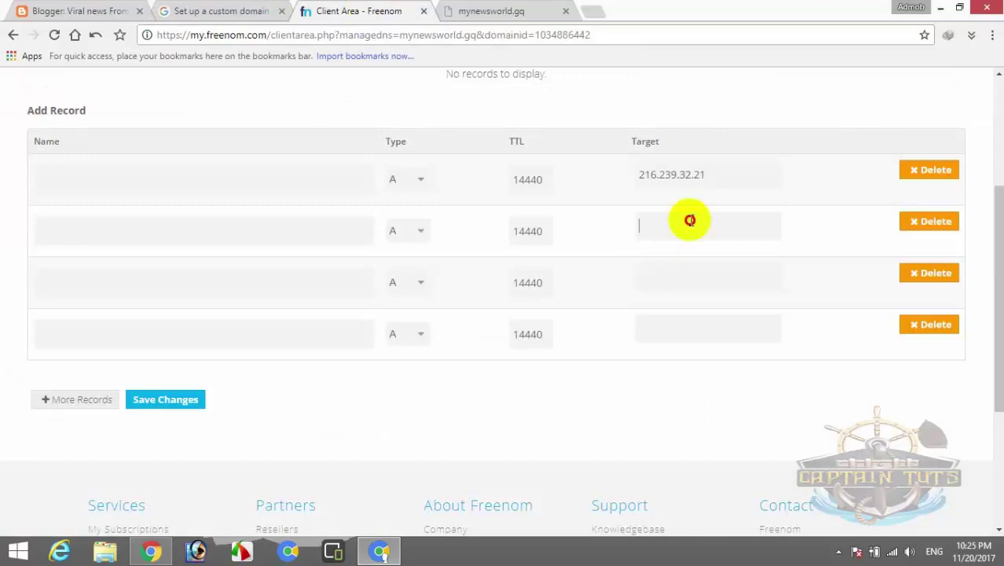
pyautogui.write('216.239.34.21')
# Step: Set the third and fourth A records' targets to the Google IPs 216.239.36.21 and 216.239.38.21 from the help page
pyautogui.click(213, 11)
pyautogui.click(215, 250)
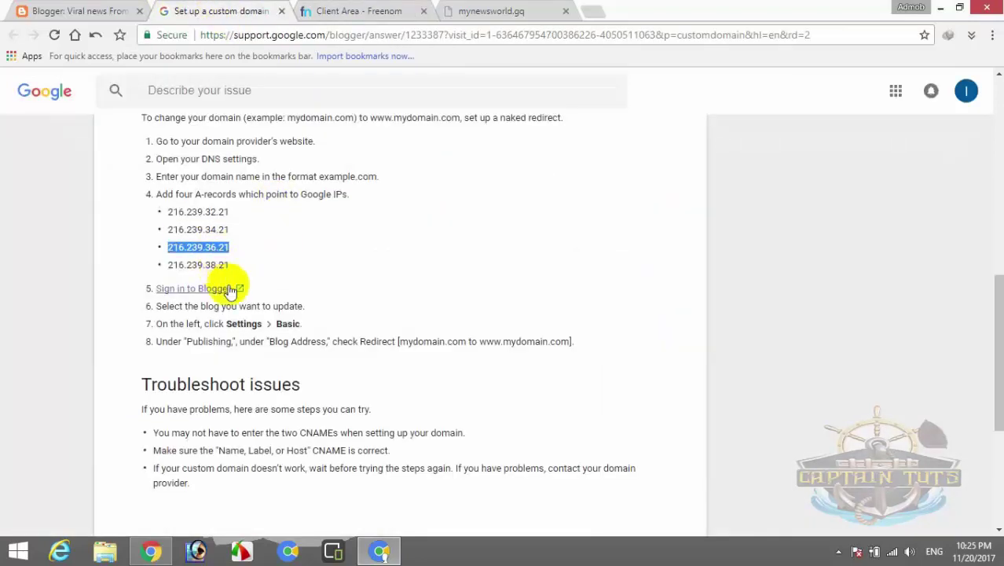
pyautogui.click(330, 11)
pyautogui.click(718, 279)
pyautogui.write('216.239.36.21')
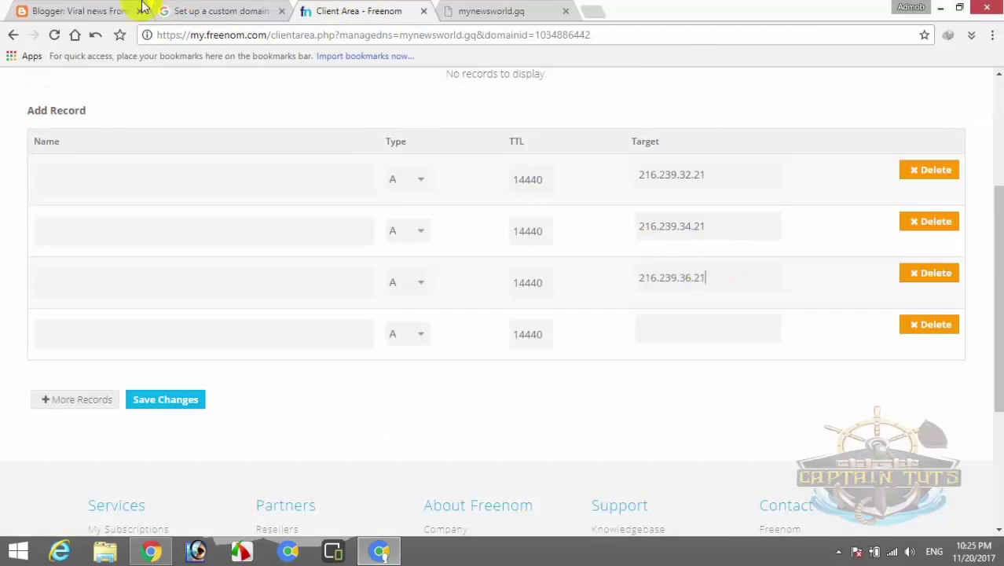
pyautogui.click(228, 11)
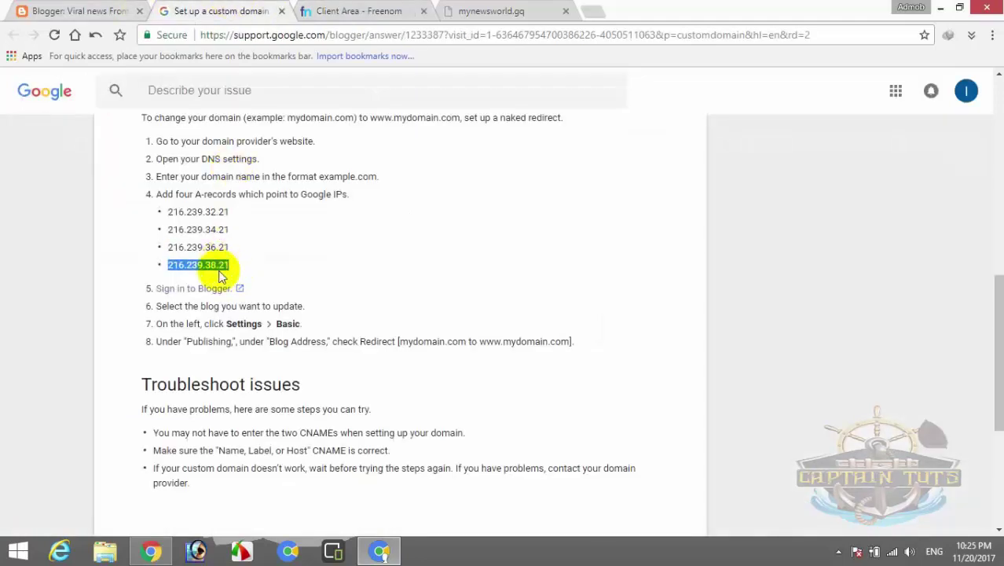
pyautogui.click(348, 10)
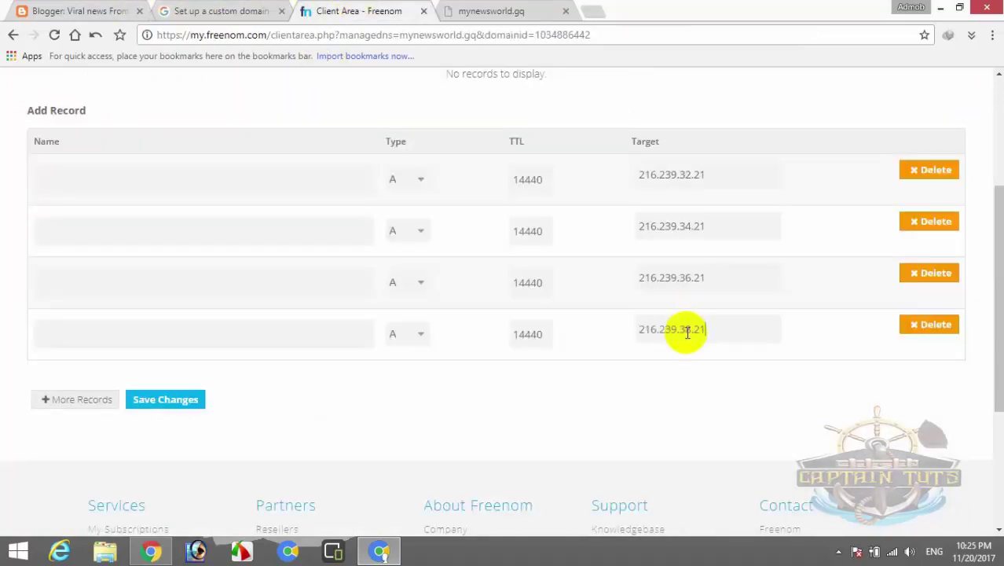
pyautogui.click(495, 10)
pyautogui.click(245, 39)
pyautogui.moveTo(241, 35); pyautogui.dragTo(157, 40)
pyautogui.rightClick(176, 39)
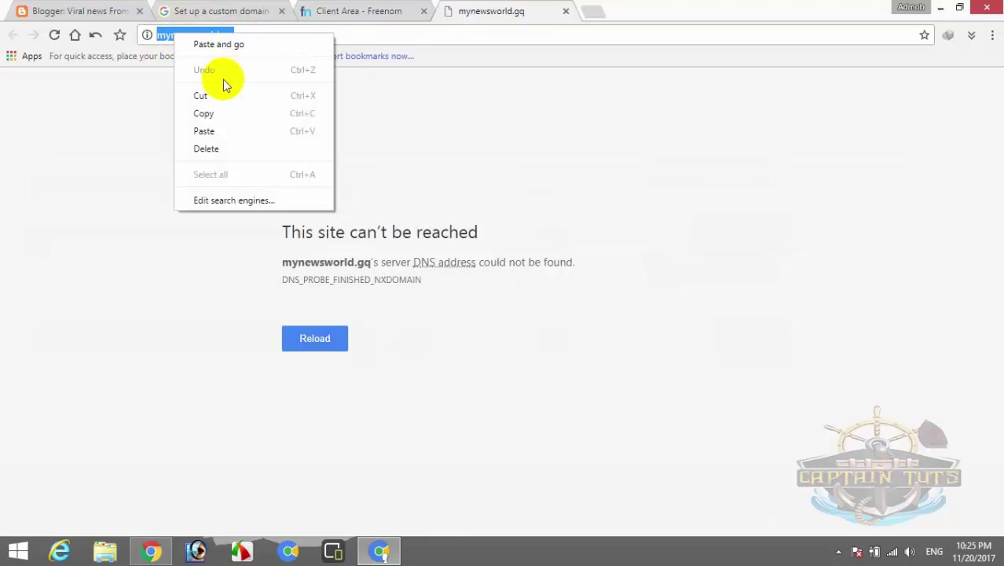
pyautogui.click(132, 9)
pyautogui.scroll(3, 565, 228)
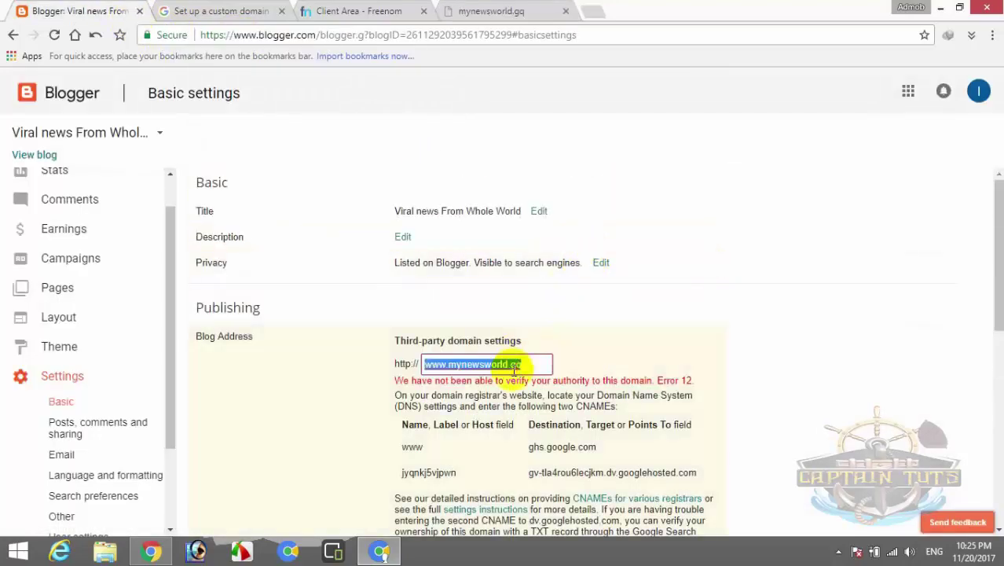
pyautogui.click(374, 11)
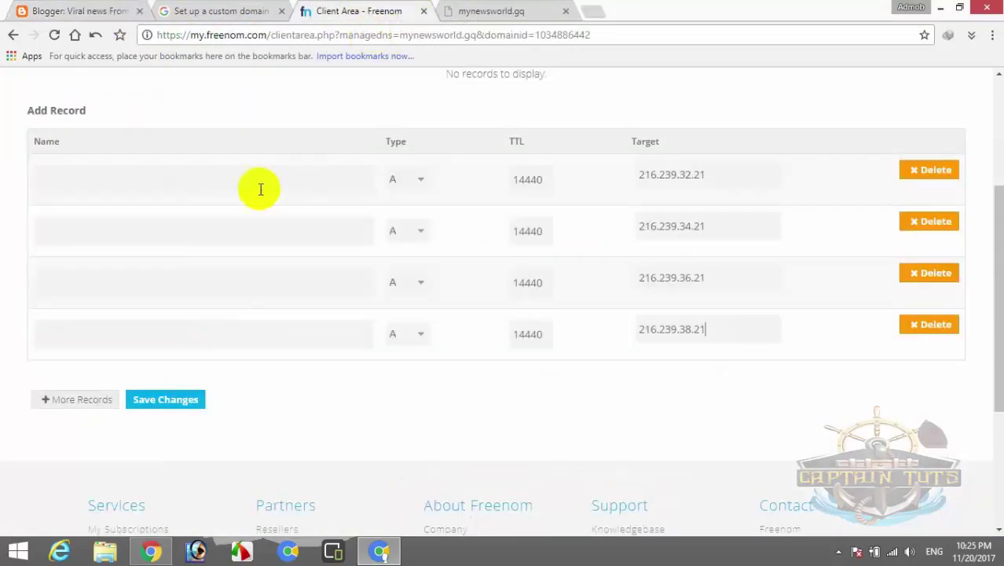
pyautogui.click(258, 186)
pyautogui.hotkey('ctrl', 'v')
pyautogui.click(205, 226)
pyautogui.hotkey('ctrl', 'v')
pyautogui.click(194, 278)
pyautogui.hotkey('ctrl', 'v')
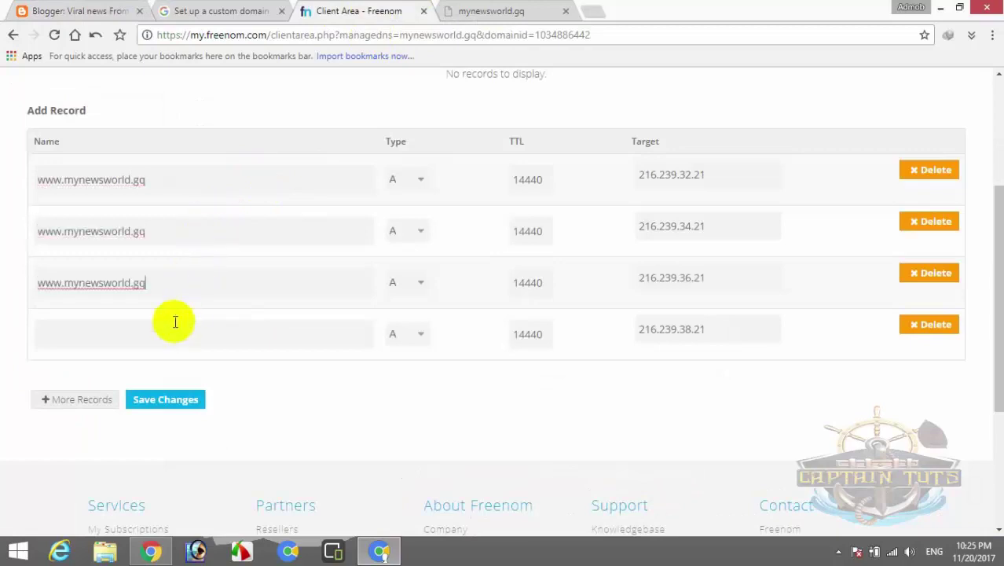
pyautogui.click(173, 320)
pyautogui.hotkey('ctrl', 'v')
pyautogui.click(167, 401)
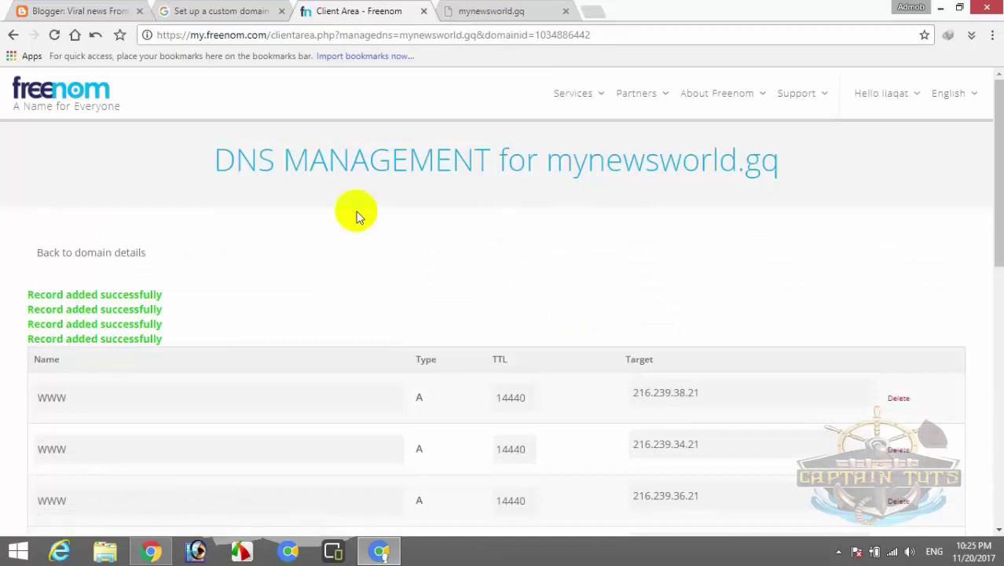
# Step: Fill in a new Freenom DNS record with the name www, taken from Blogger's domain settings, and the type CNAME
pyautogui.scroll(-3, 331, 253)
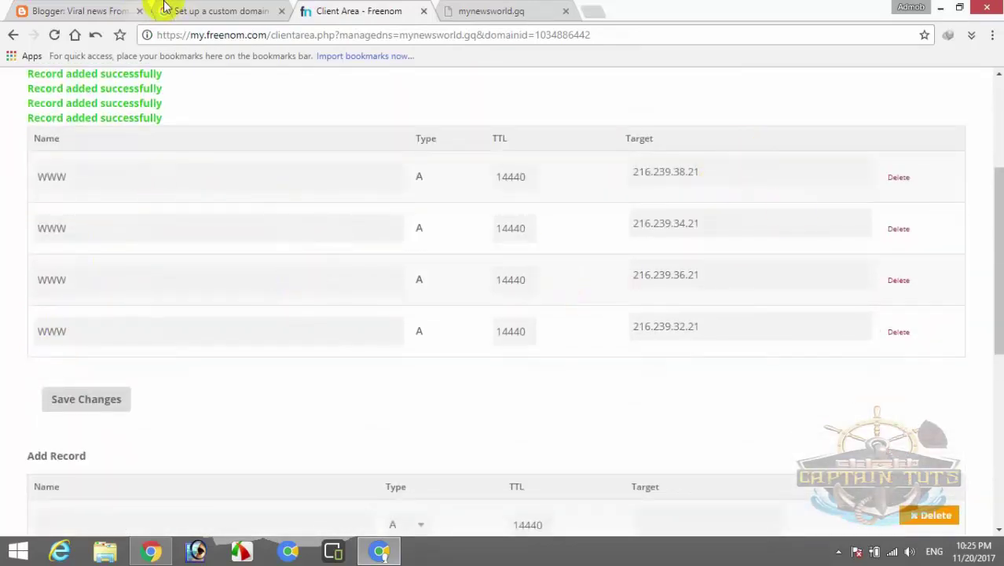
pyautogui.click(212, 10)
pyautogui.click(98, 11)
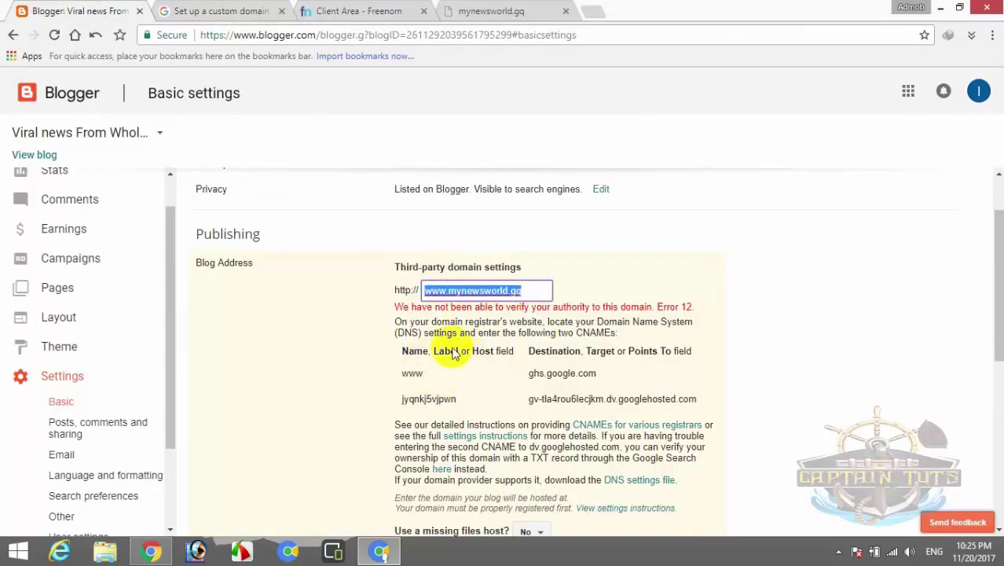
pyautogui.click(417, 374)
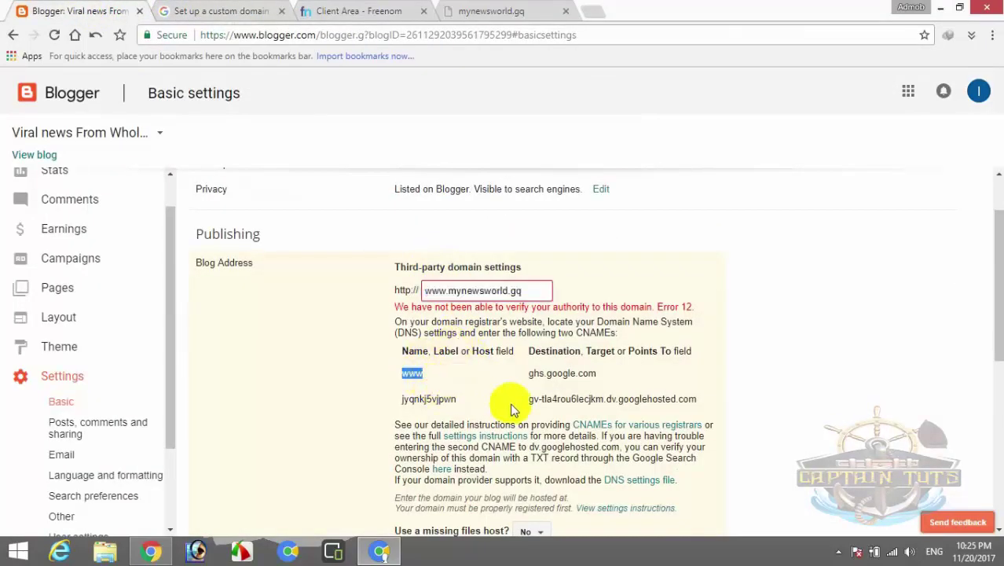
pyautogui.click(353, 11)
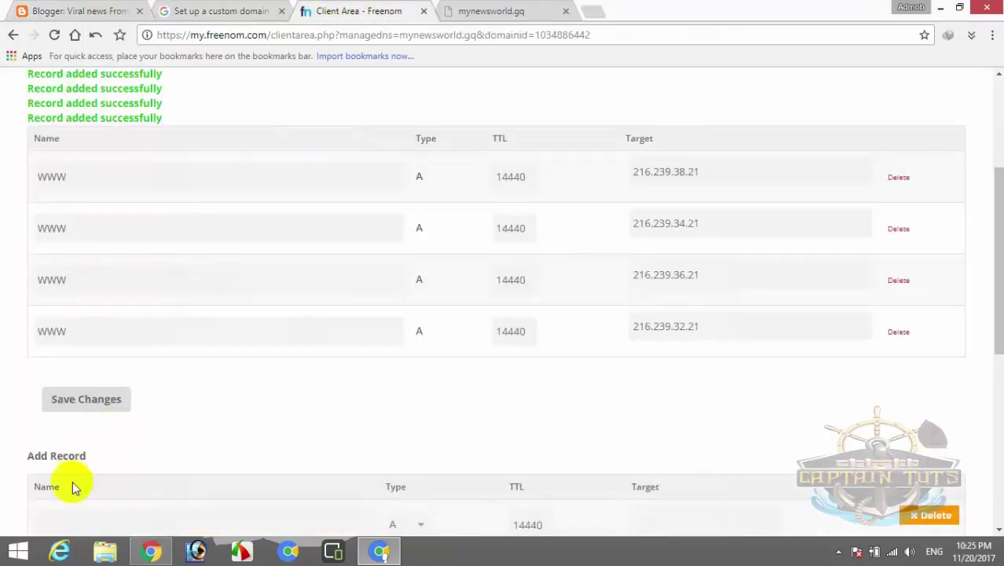
pyautogui.scroll(-1, 230, 383)
pyautogui.scroll(-2, 230, 384)
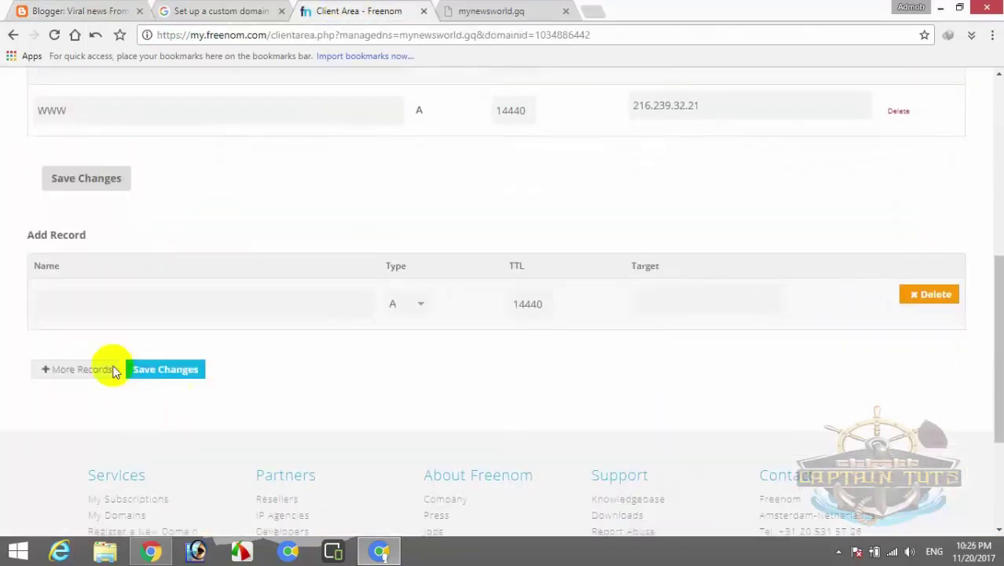
pyautogui.click(343, 303)
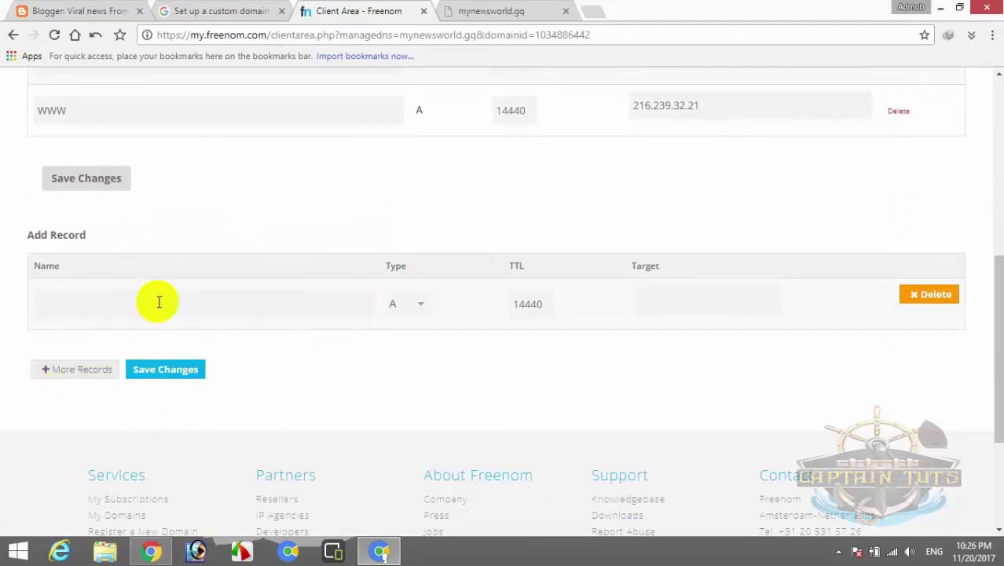
pyautogui.write('www')
pyautogui.click(421, 305)
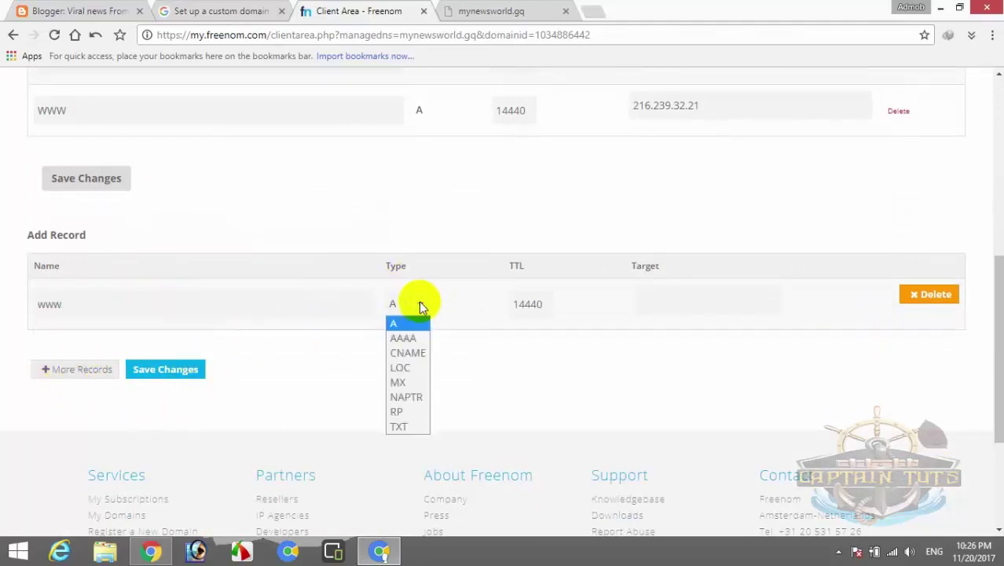
pyautogui.click(417, 352)
# Step: Set the www CNAME record's target to ghs.google.com, copied from Blogger's domain settings
pyautogui.click(231, 10)
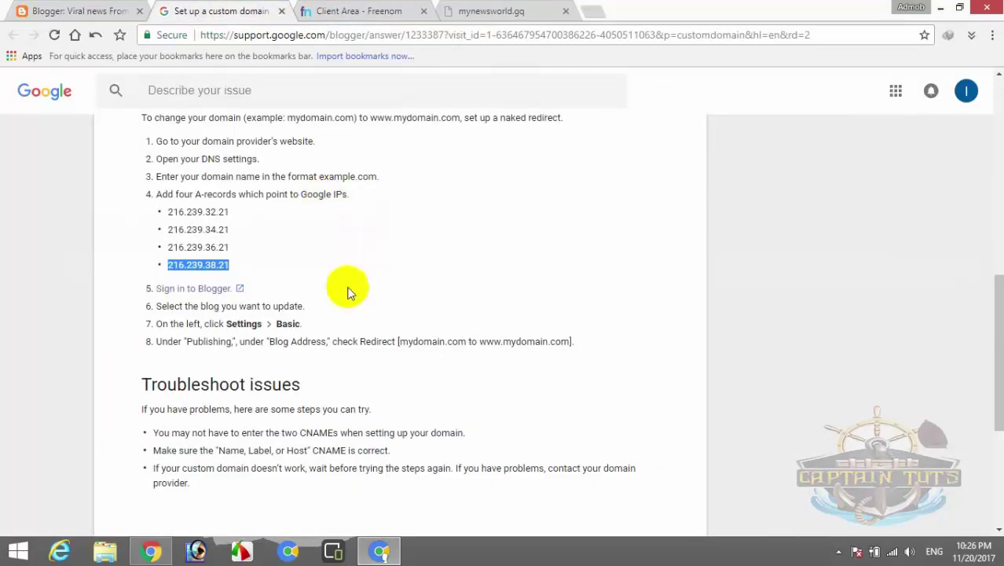
pyautogui.click(81, 10)
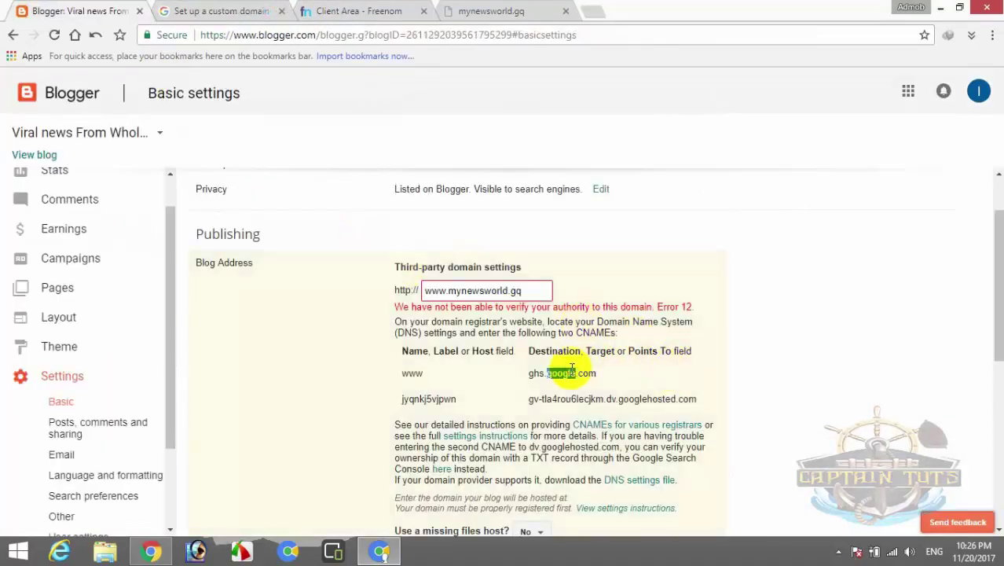
pyautogui.click(381, 9)
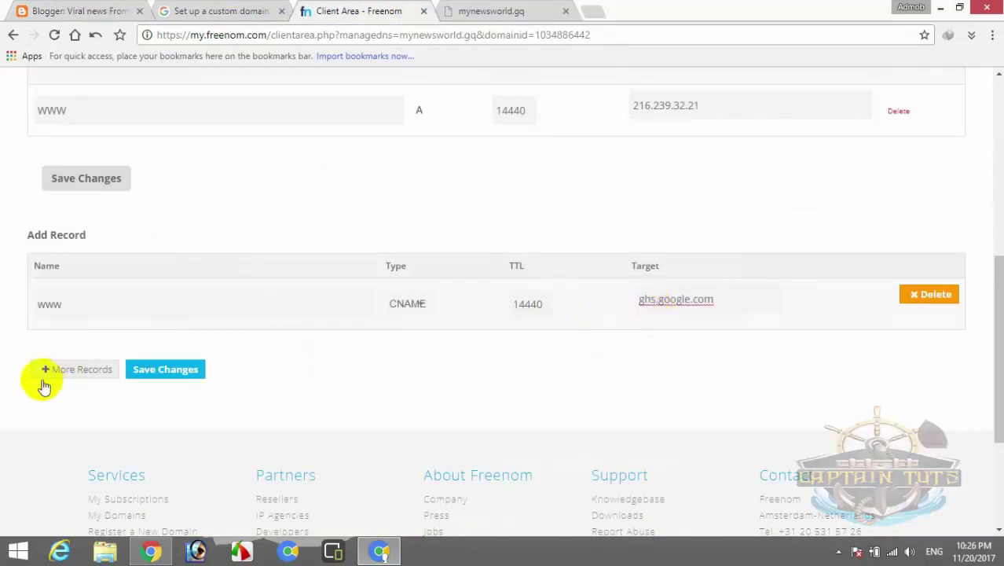
# Step: Add a second CNAME record in Freenom, named with the verification label from Blogger's second CNAME row
pyautogui.click(86, 374)
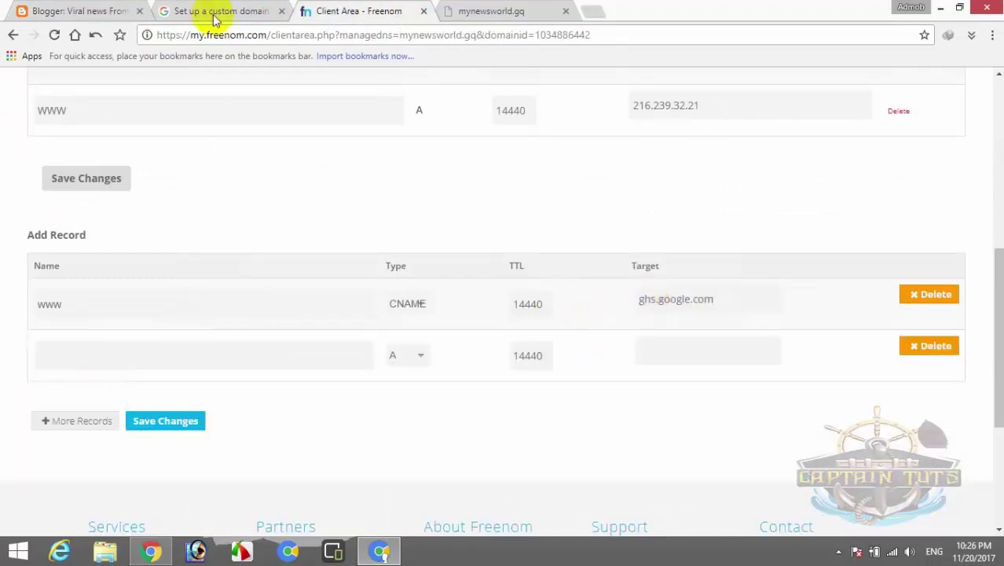
pyautogui.click(97, 9)
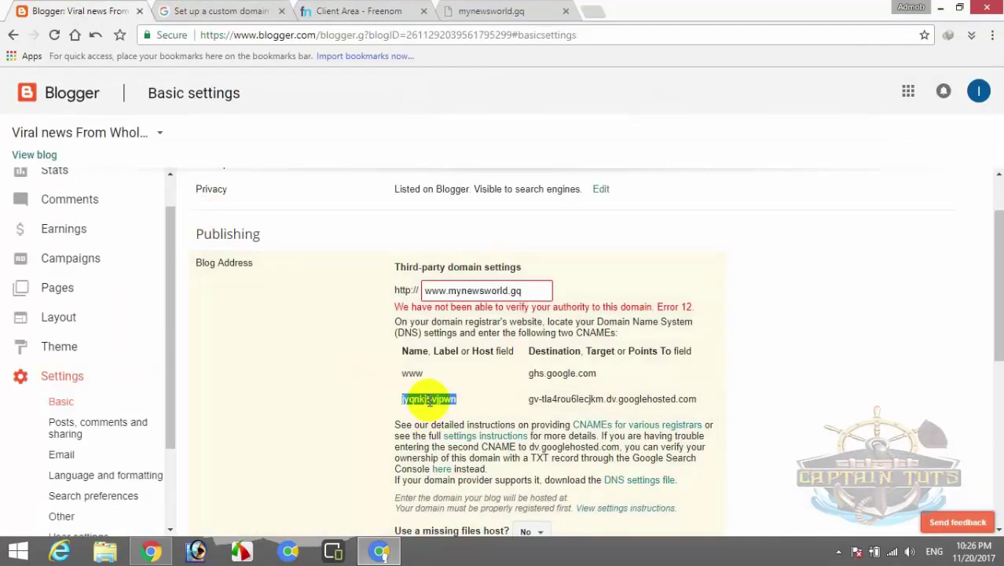
pyautogui.click(397, 10)
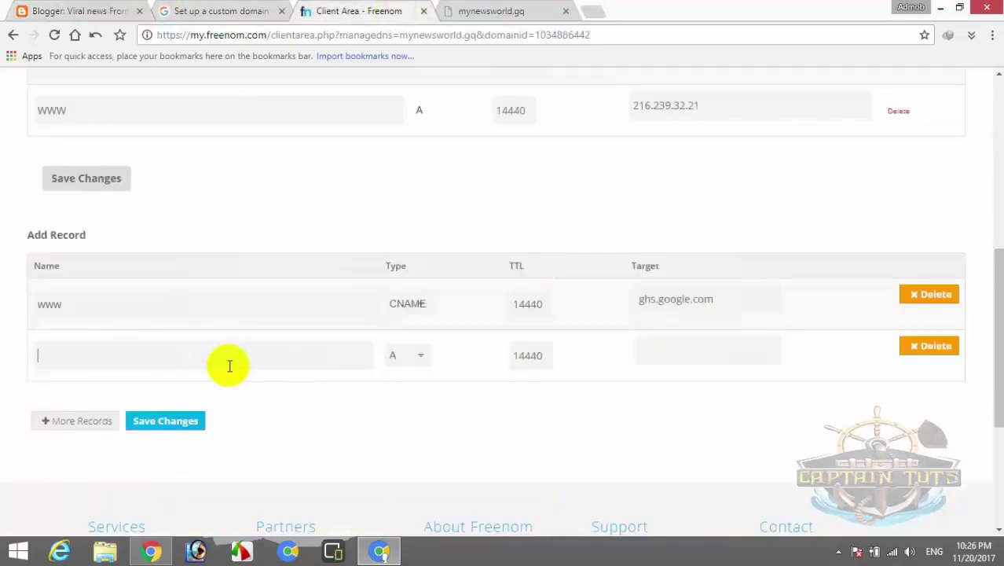
pyautogui.write('jyqnkj5vjpwn')
pyautogui.click(406, 355)
pyautogui.click(418, 407)
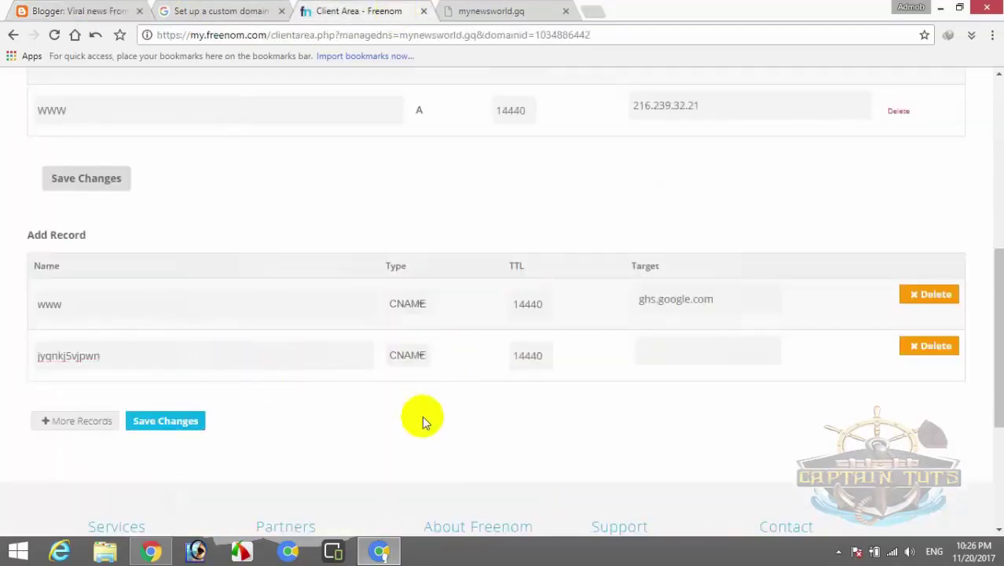
# Step: Set the second CNAME record's target to the googlehosted.com verification destination from Blogger and save the DNS changes
pyautogui.click(108, 11)
pyautogui.doubleClick(591, 398)
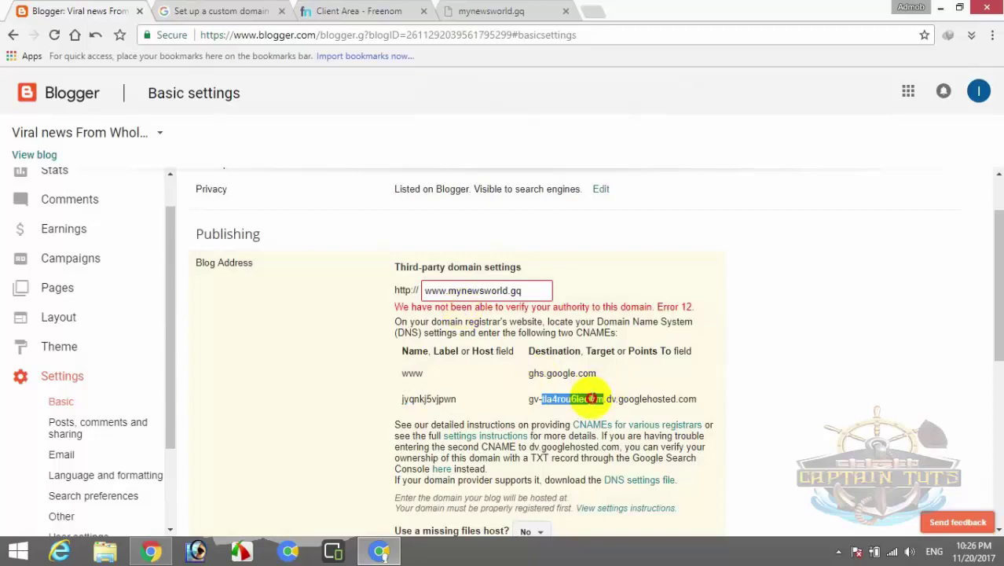
pyautogui.tripleClick(591, 398)
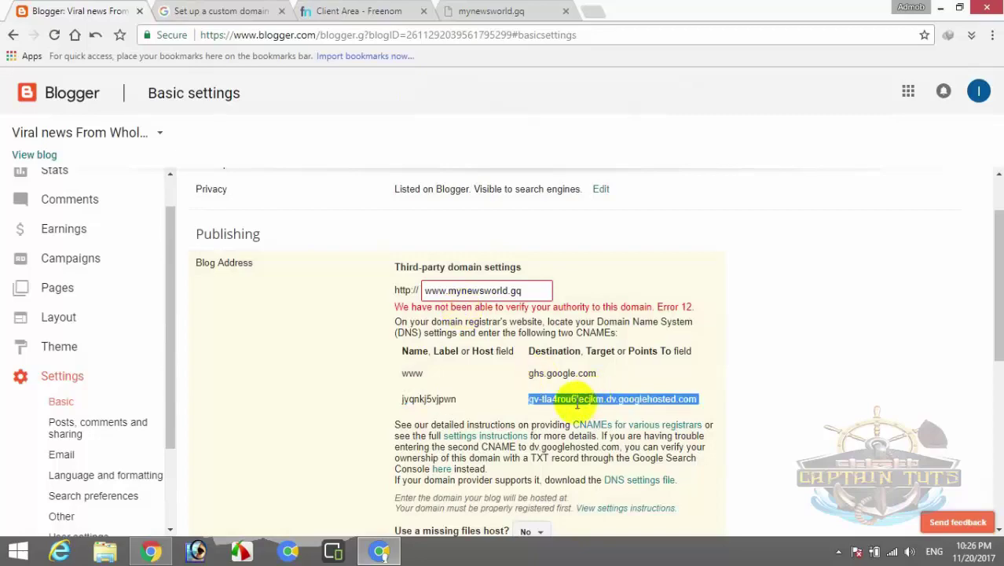
pyautogui.click(264, 10)
pyautogui.click(398, 9)
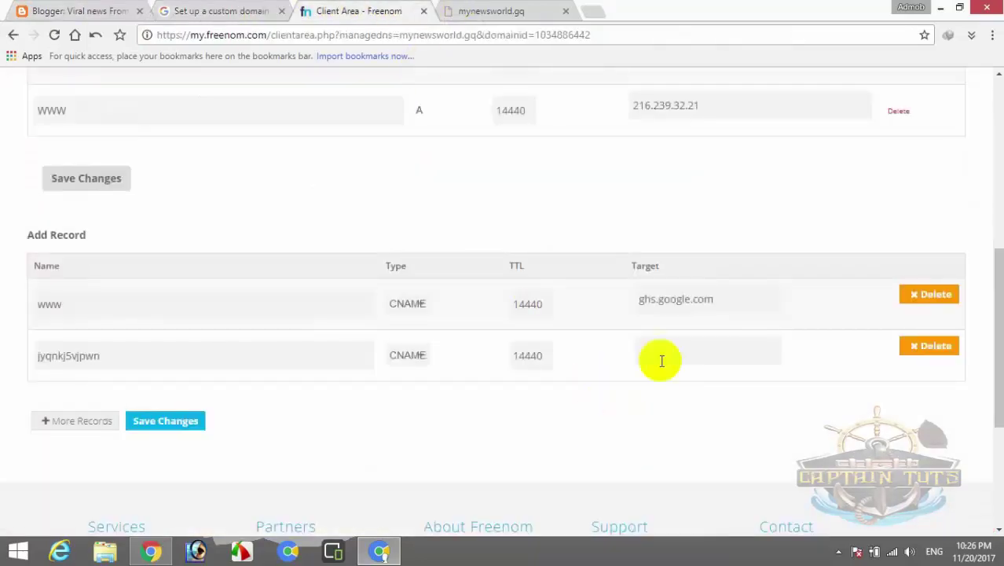
pyautogui.write('gv-tla4rou6lecjkm.dv.googlehosted.com')
pyautogui.click(168, 421)
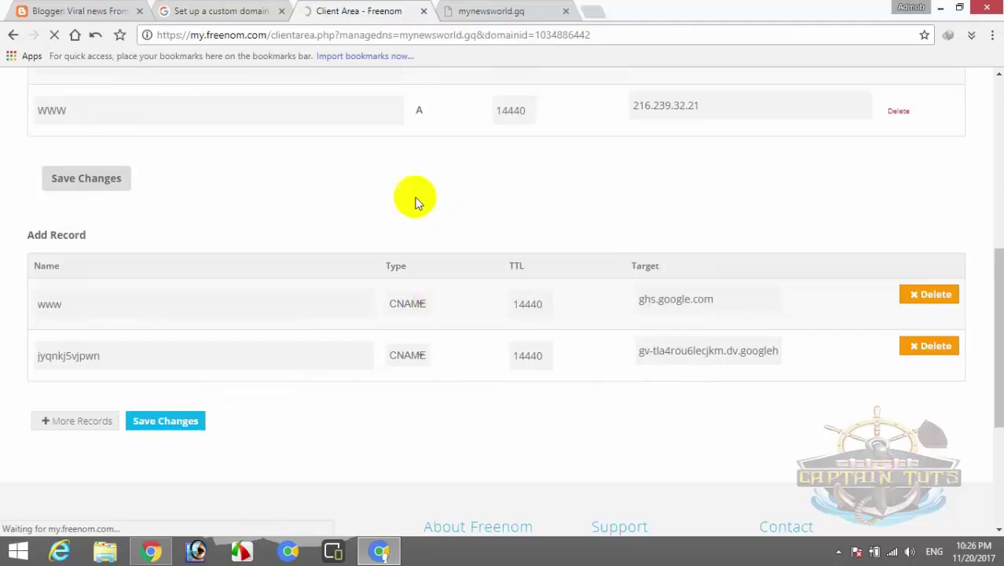
pyautogui.scroll(-3, 492, 292)
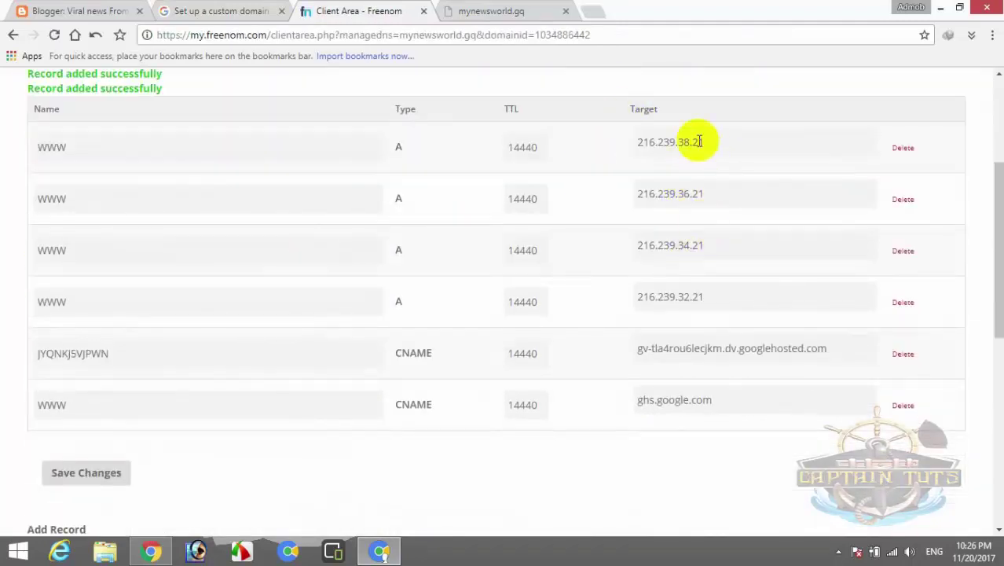
pyautogui.scroll(5, 298, 341)
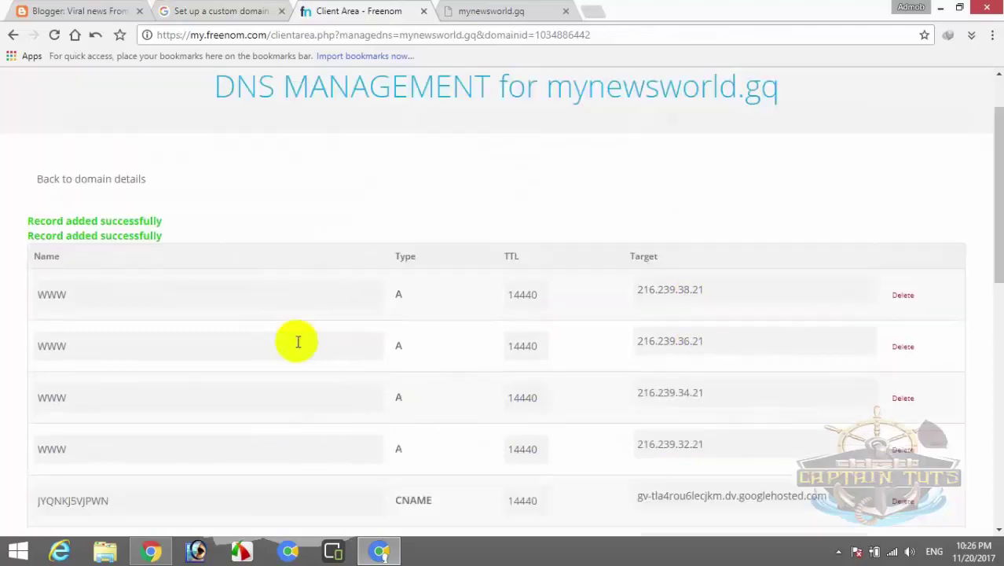
pyautogui.click(192, 11)
pyautogui.hotkey('ctrl', 'shift', 'Tab')
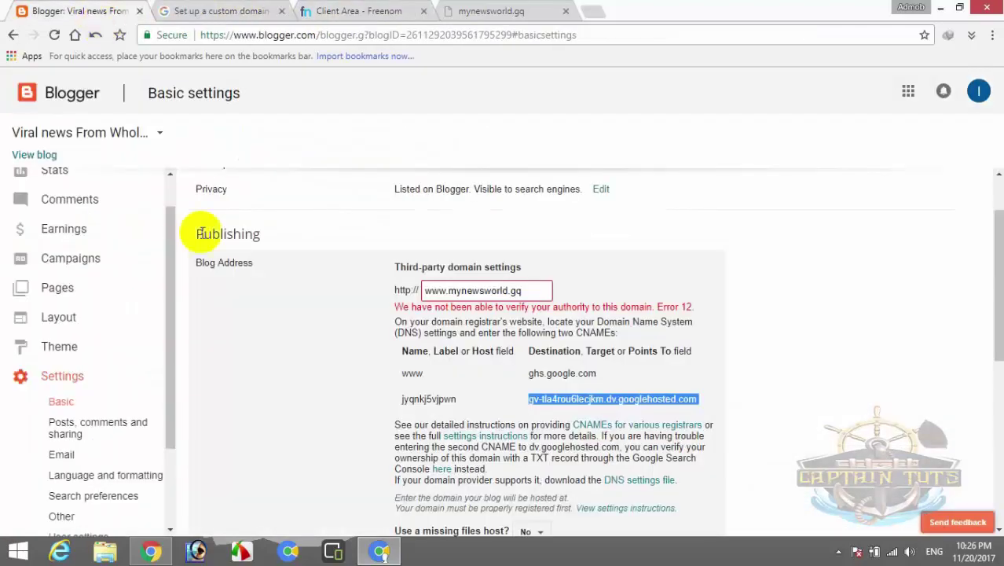
pyautogui.scroll(-3, 475, 411)
pyautogui.click(414, 362)
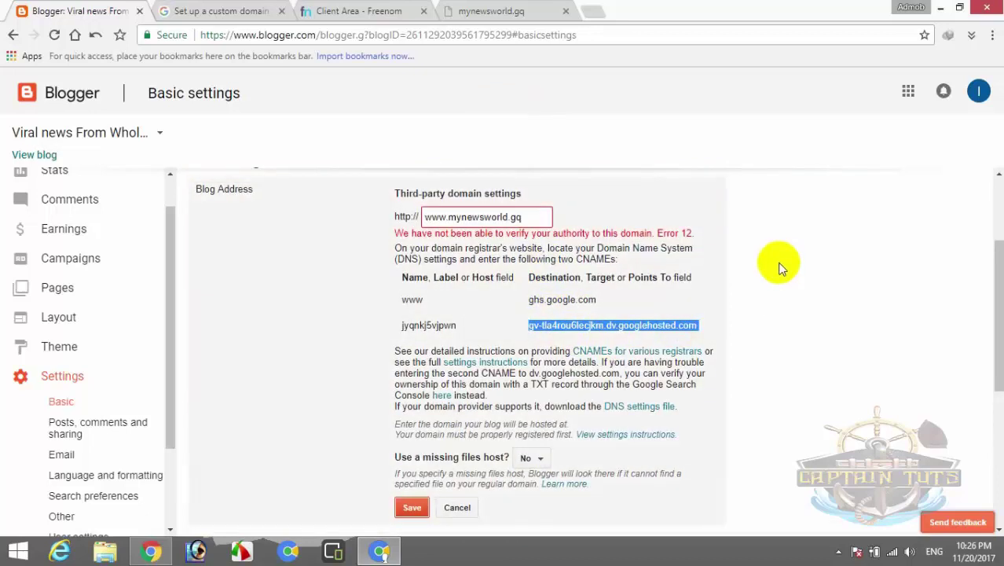
pyautogui.click(778, 266)
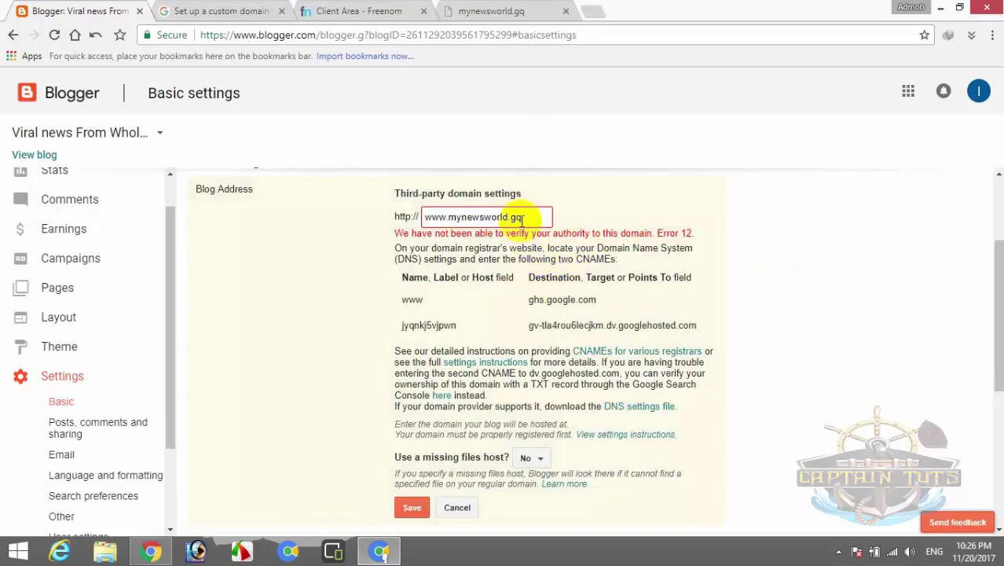
# Step: Review the saved DNS records in Freenom, open the list of owned domains and check the mynewsworld.gq page
pyautogui.click(353, 11)
pyautogui.scroll(-5, 443, 258)
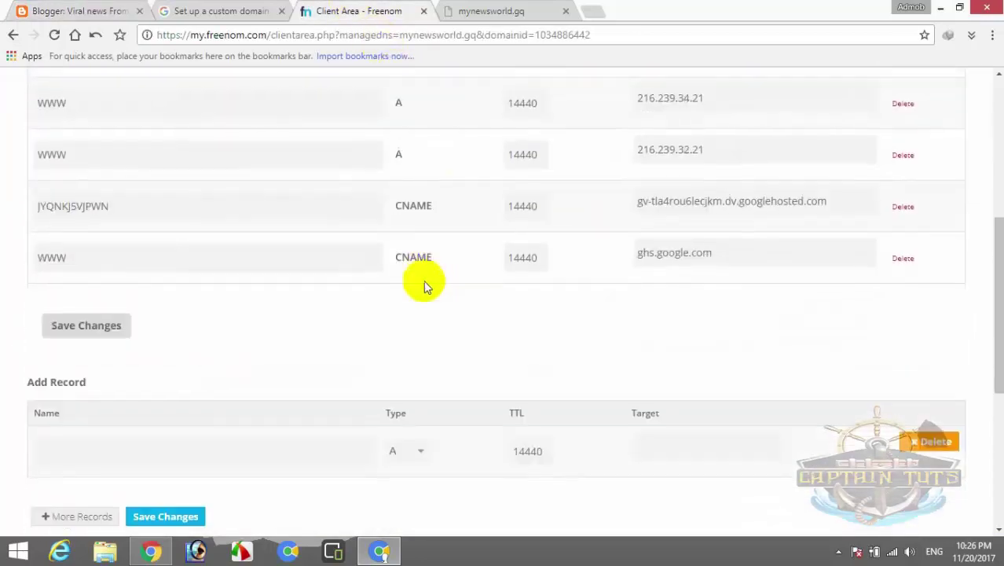
pyautogui.scroll(5, 424, 285)
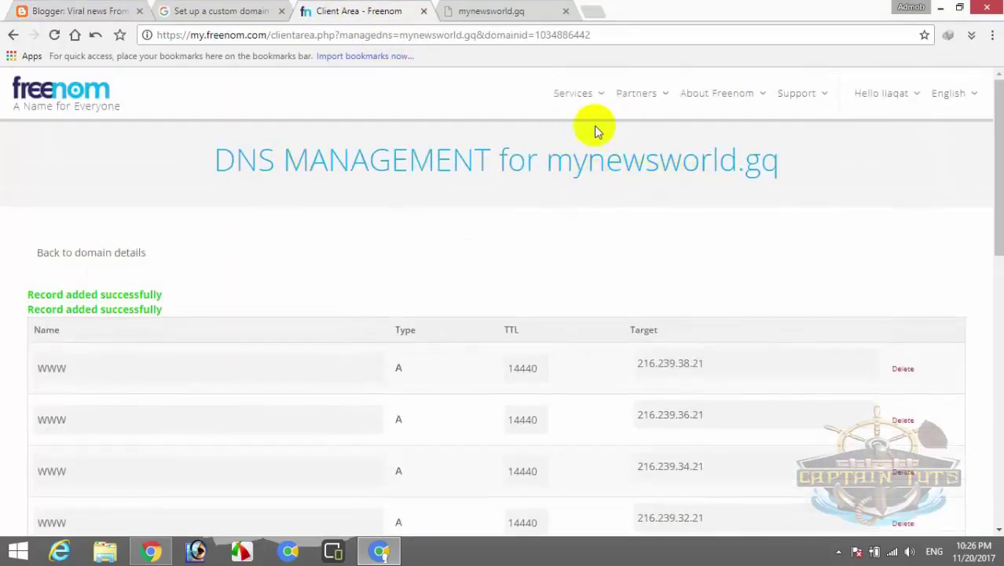
pyautogui.moveTo(583, 102)
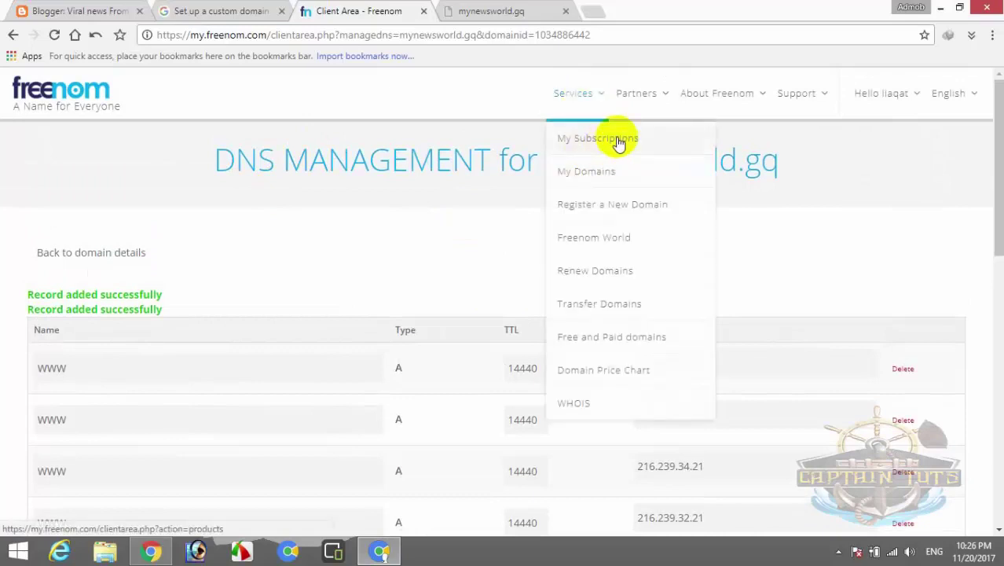
pyautogui.click(587, 173)
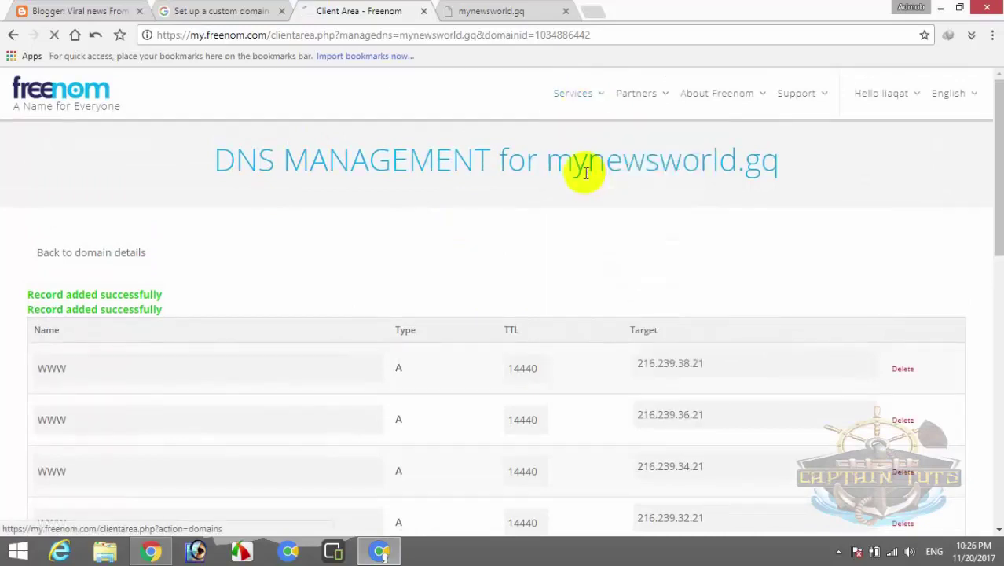
pyautogui.click(517, 9)
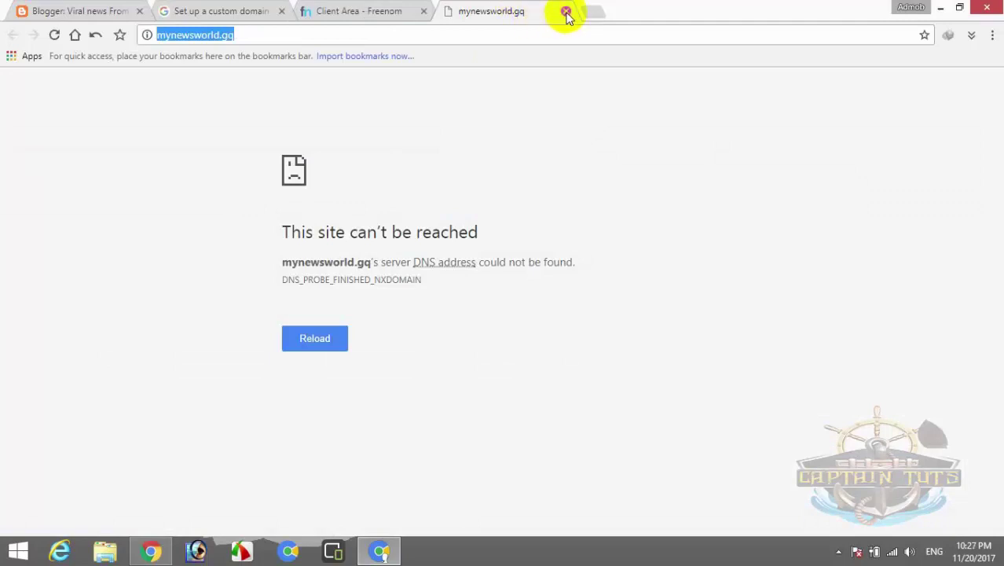
pyautogui.click(75, 11)
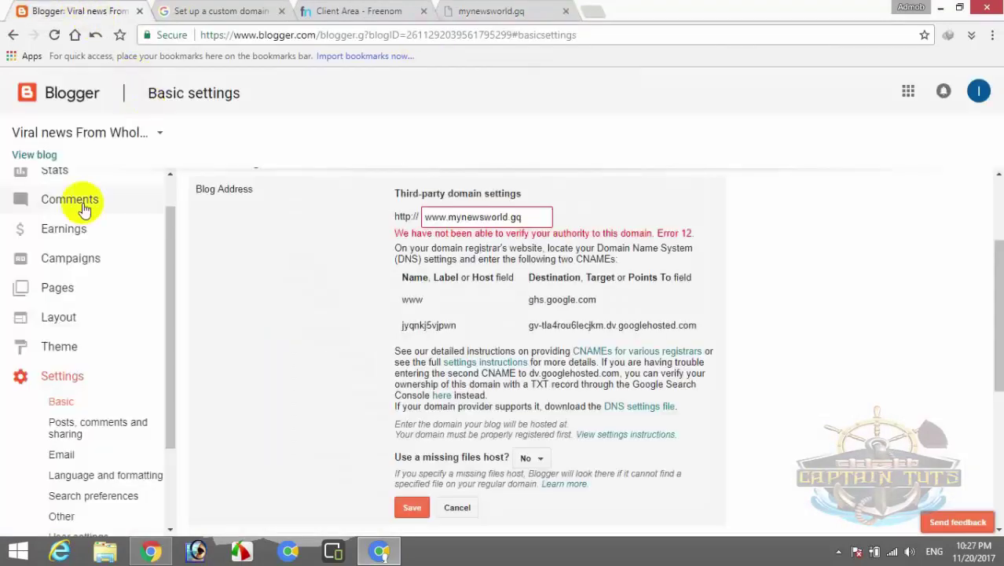
pyautogui.click(54, 35)
pyautogui.click(542, 288)
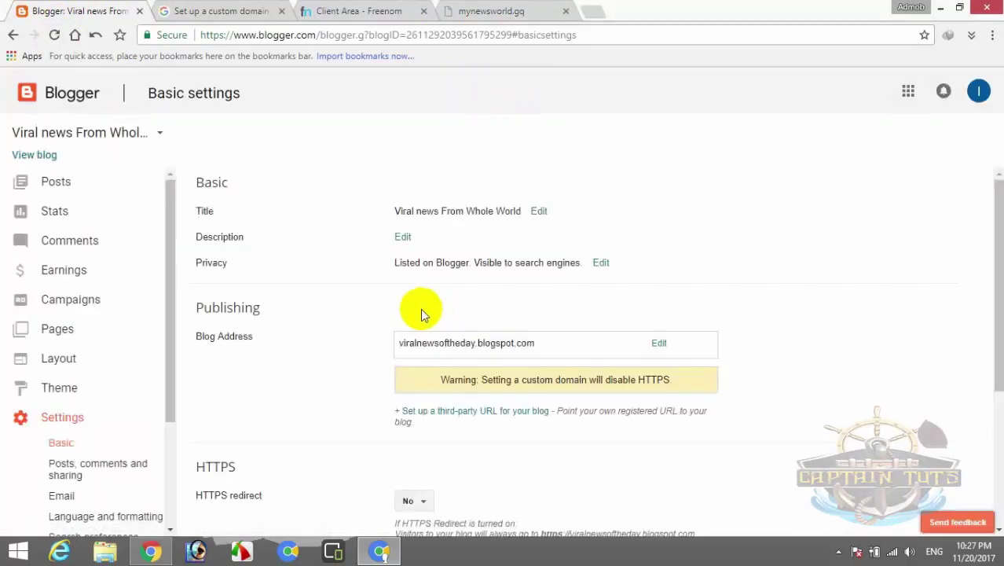
pyautogui.click(453, 411)
pyautogui.click(485, 366)
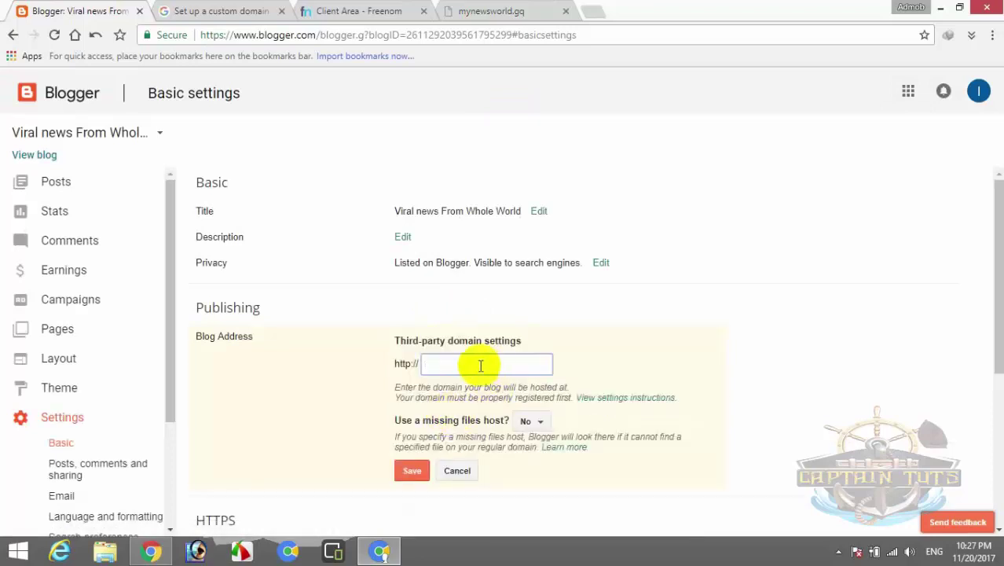
pyautogui.write('http://mynewsworld.gq/')
pyautogui.moveTo(449, 365); pyautogui.dragTo(400, 379)
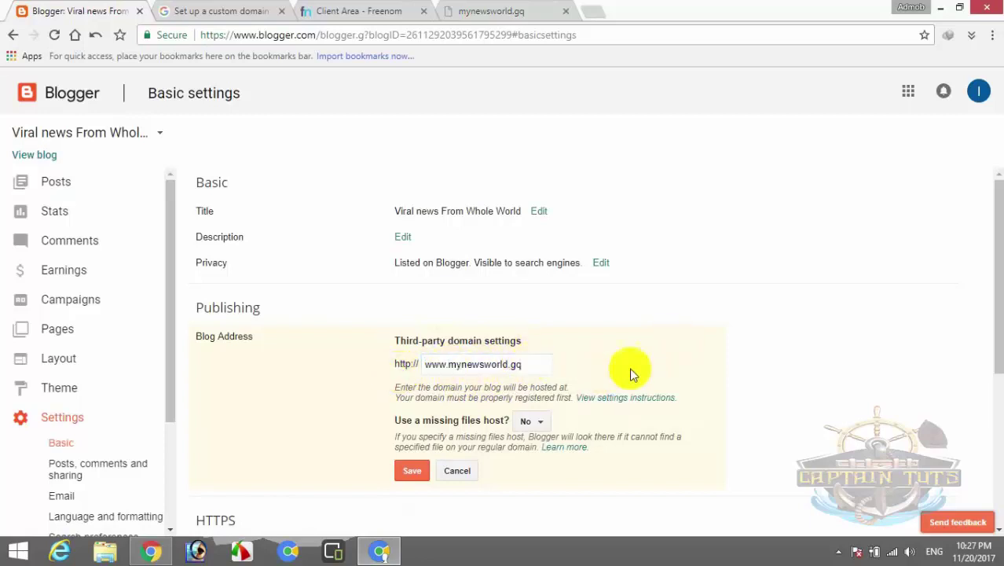
pyautogui.scroll(-2, 550, 393)
pyautogui.click(413, 324)
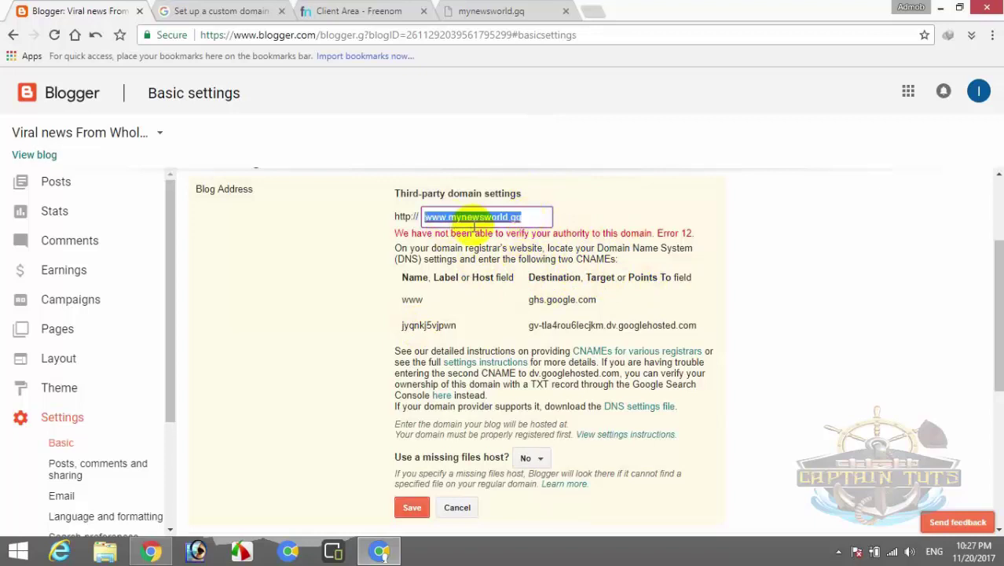
# Step: Copy the domain address from Blogger's third-party domain field again
pyautogui.click(546, 217)
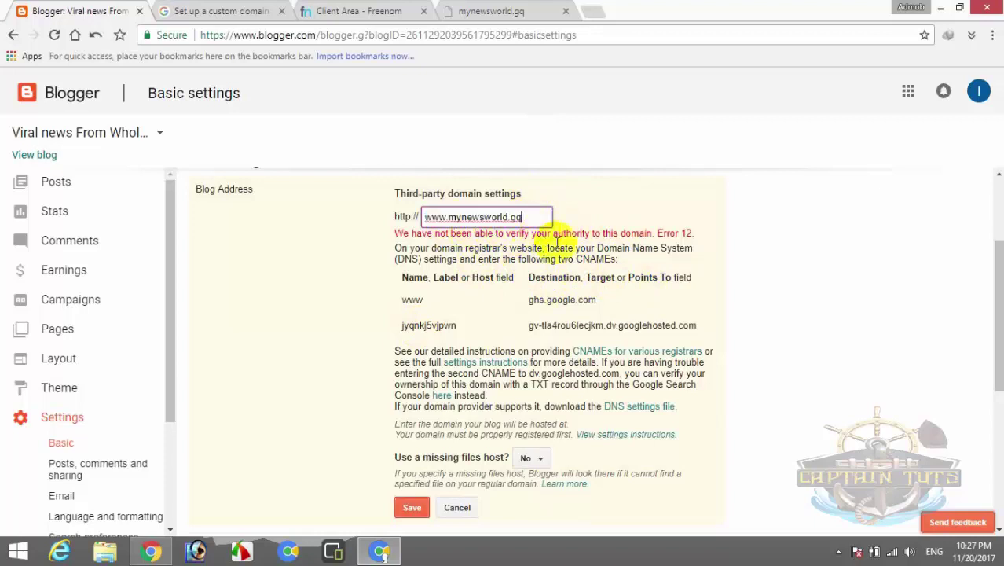
pyautogui.doubleClick(516, 217)
pyautogui.hotkey('ctrl', 'c')
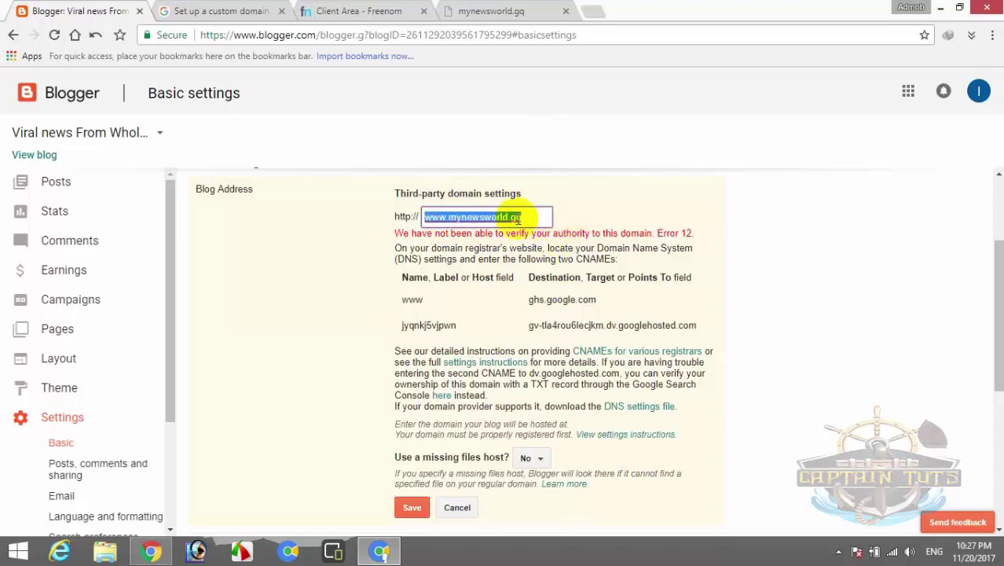
pyautogui.moveTo(531, 216); pyautogui.dragTo(509, 217)
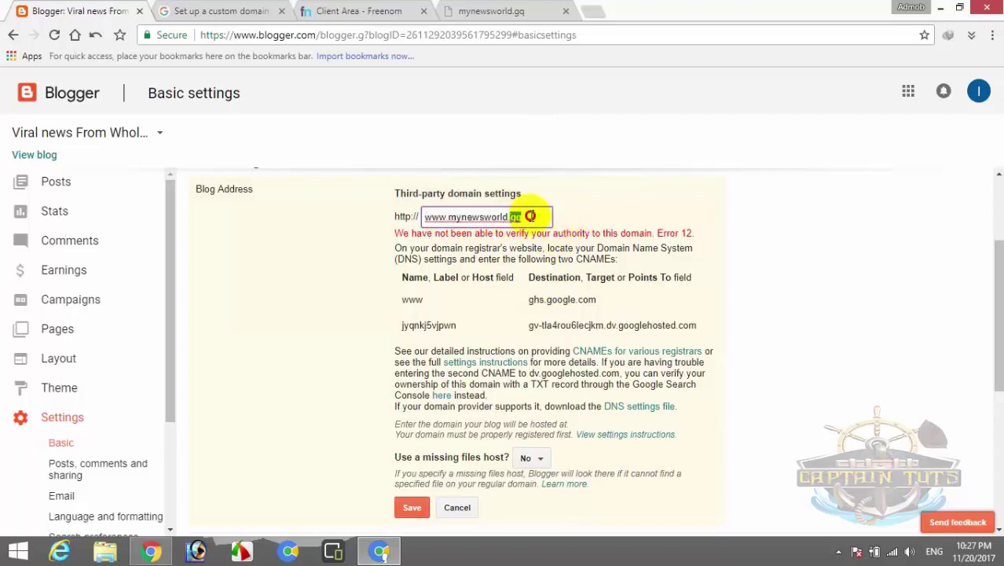
pyautogui.click(417, 508)
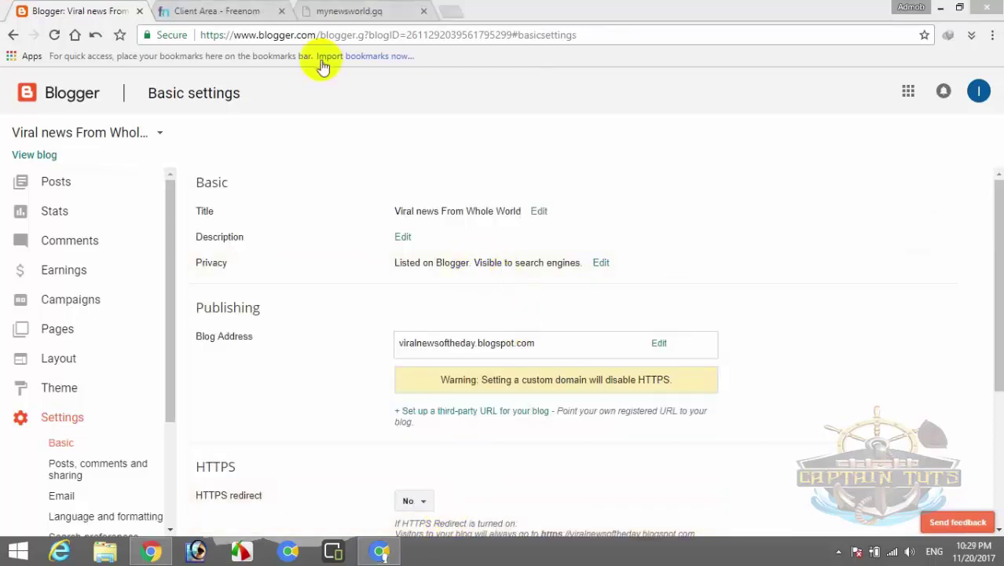
pyautogui.click(483, 412)
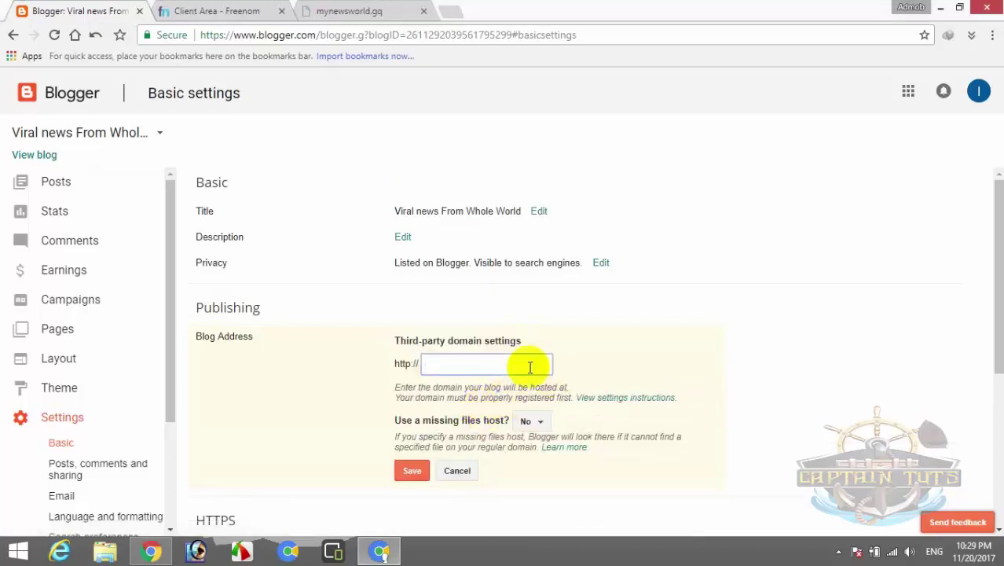
pyautogui.hotkey('ctrl', 'v')
pyautogui.moveTo(444, 366); pyautogui.dragTo(401, 386)
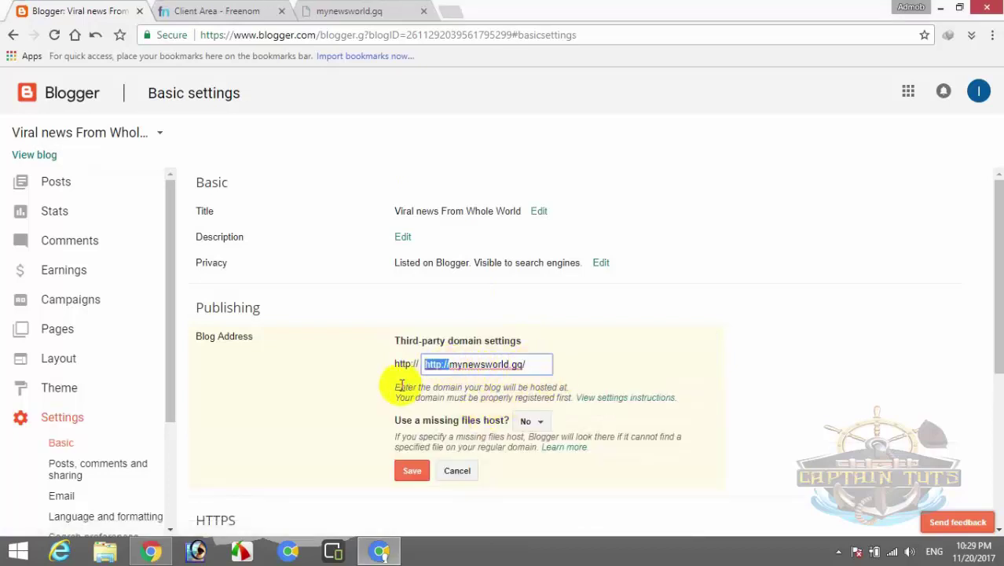
pyautogui.write('www')
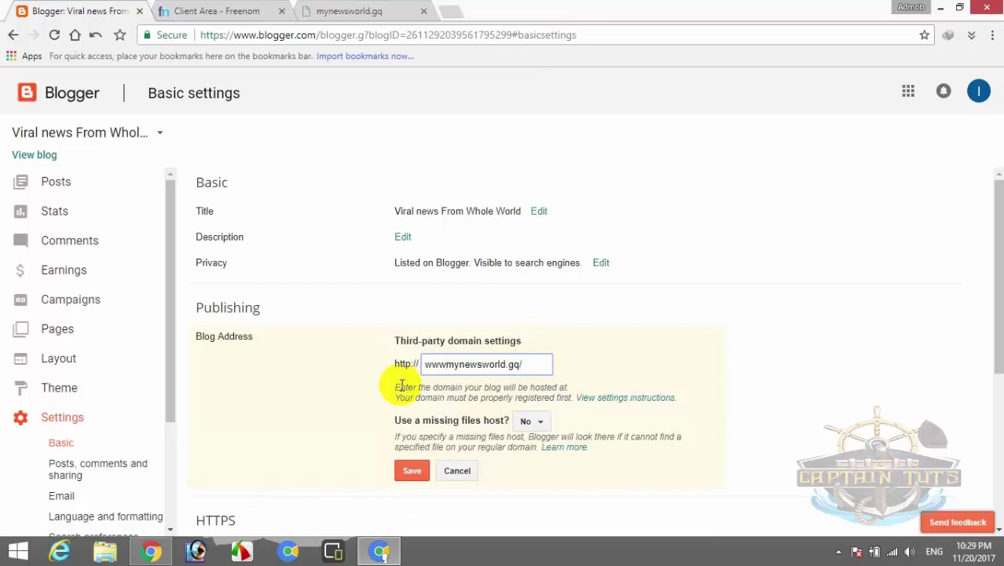
pyautogui.write('.')
pyautogui.click(543, 362)
pyautogui.press('BackSpace')
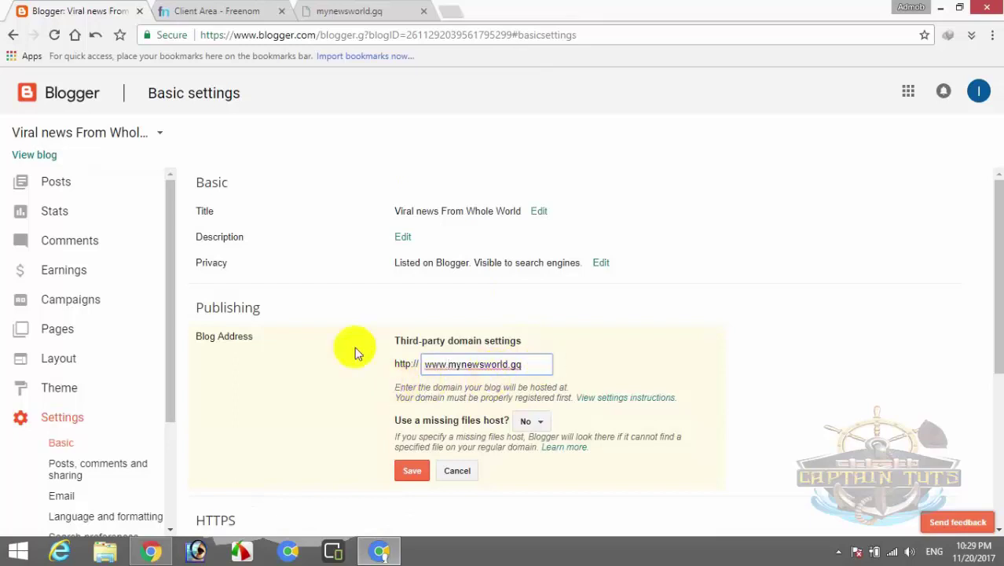
# Step: View the live blog to check the address it currently uses, and return to Blogger's basic settings
pyautogui.click(53, 157)
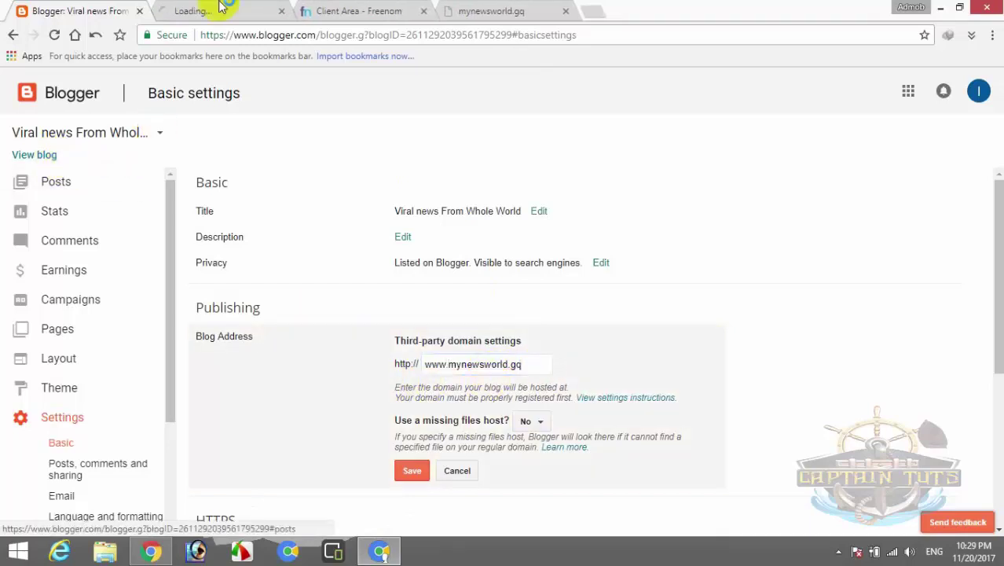
pyautogui.click(224, 9)
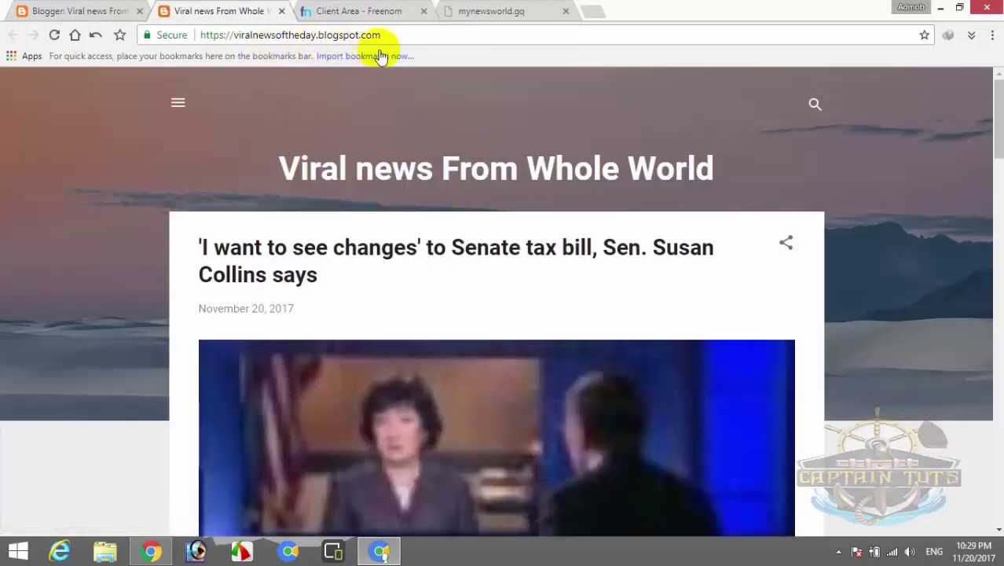
pyautogui.click(107, 7)
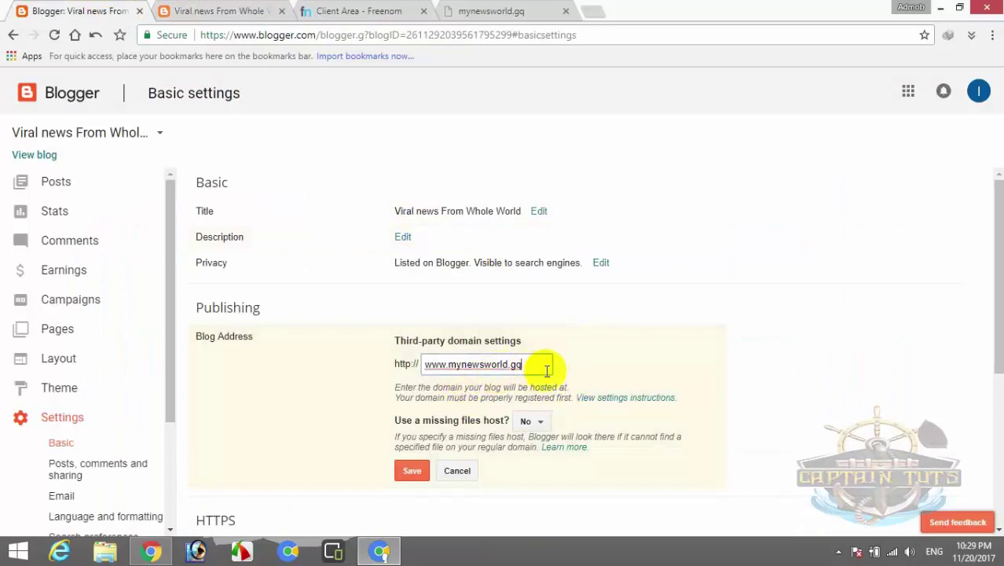
pyautogui.click(412, 471)
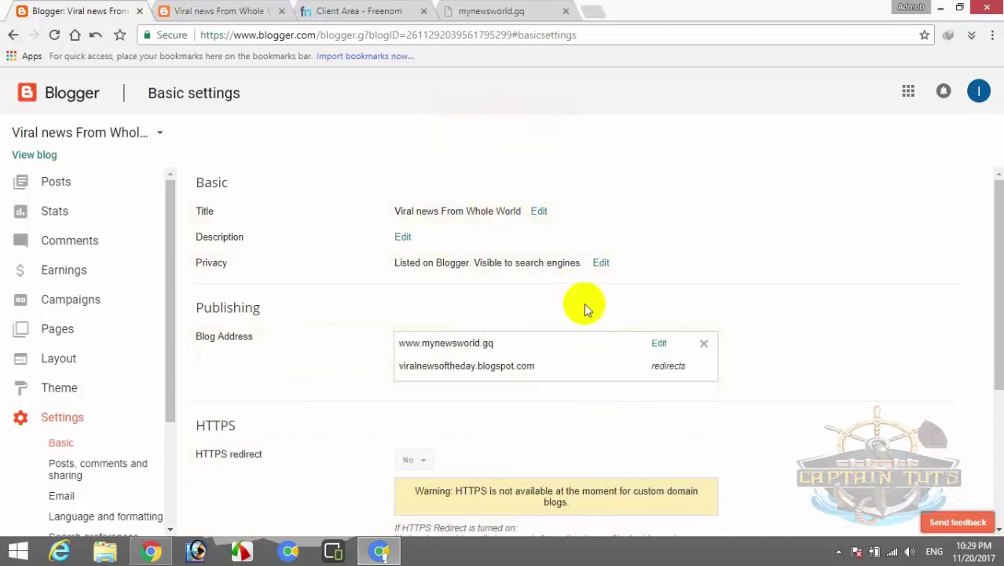
pyautogui.scroll(-2, 584, 302)
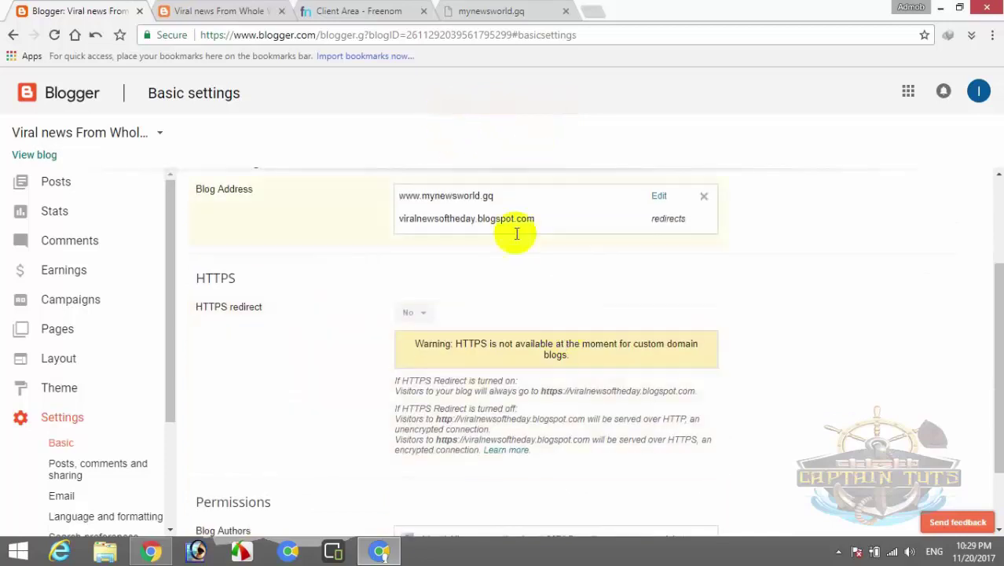
pyautogui.click(657, 198)
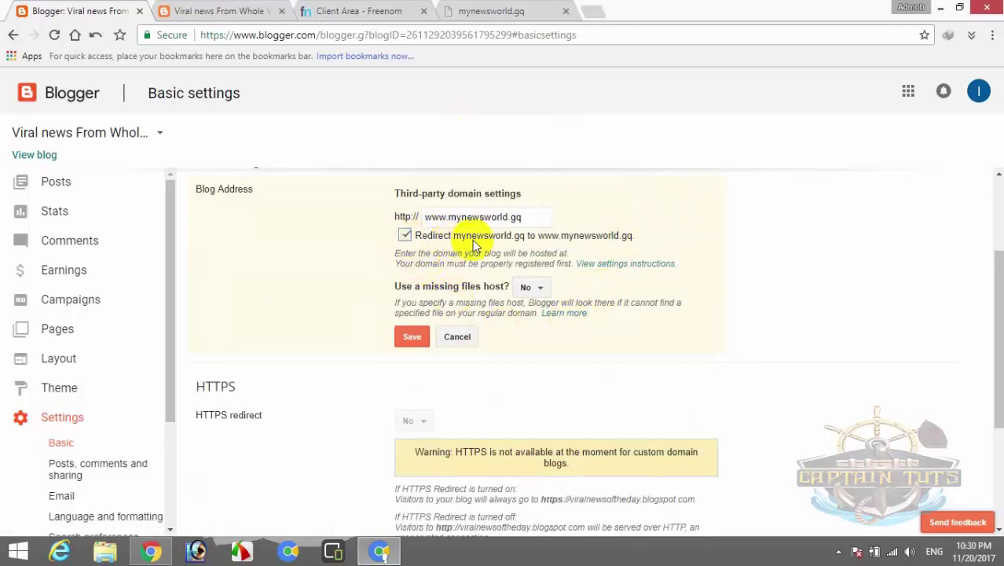
pyautogui.click(416, 339)
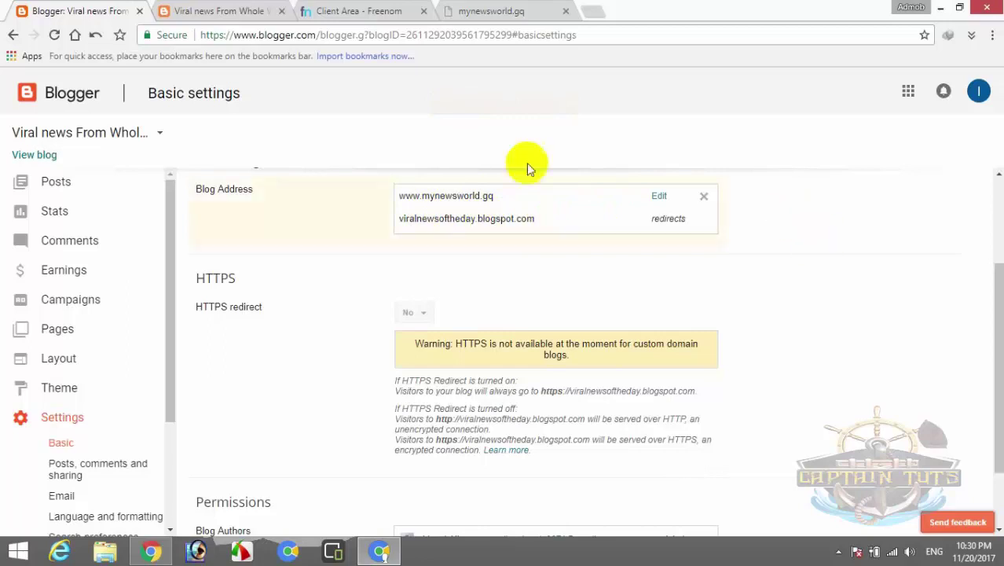
# Step: Reload the live blog to check its address and compare it with the domain list in Freenom
pyautogui.click(207, 8)
pyautogui.click(54, 34)
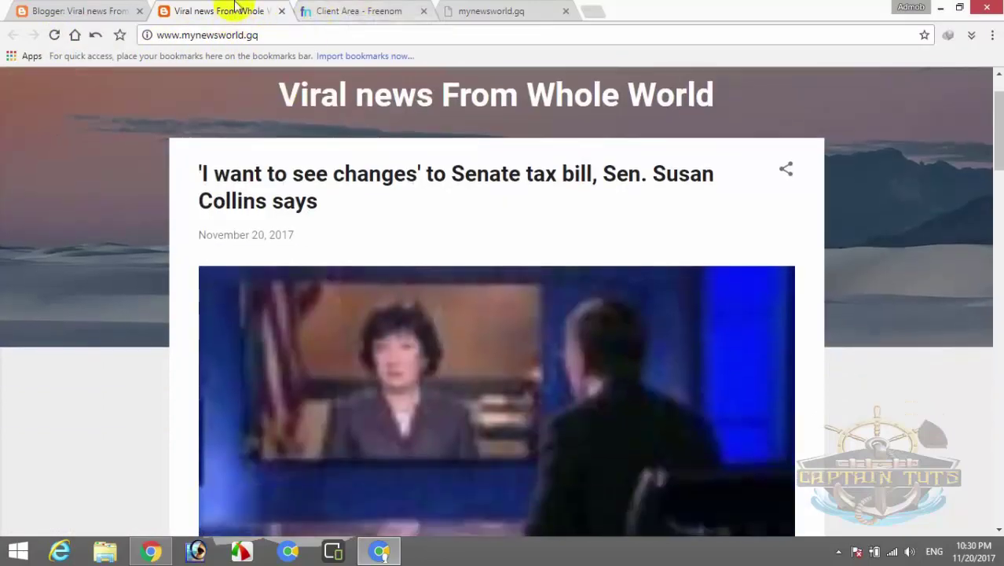
pyautogui.click(392, 8)
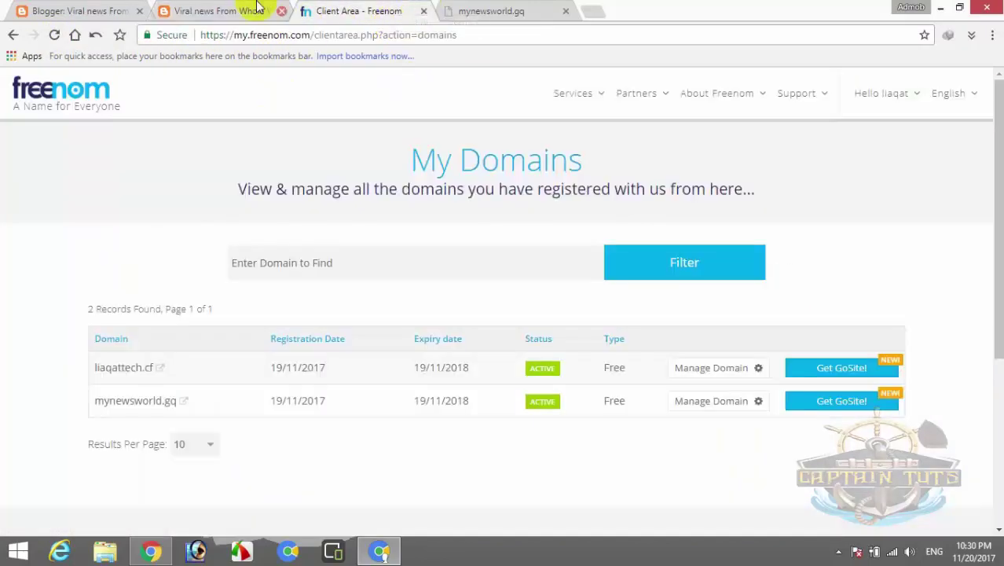
pyautogui.click(235, 6)
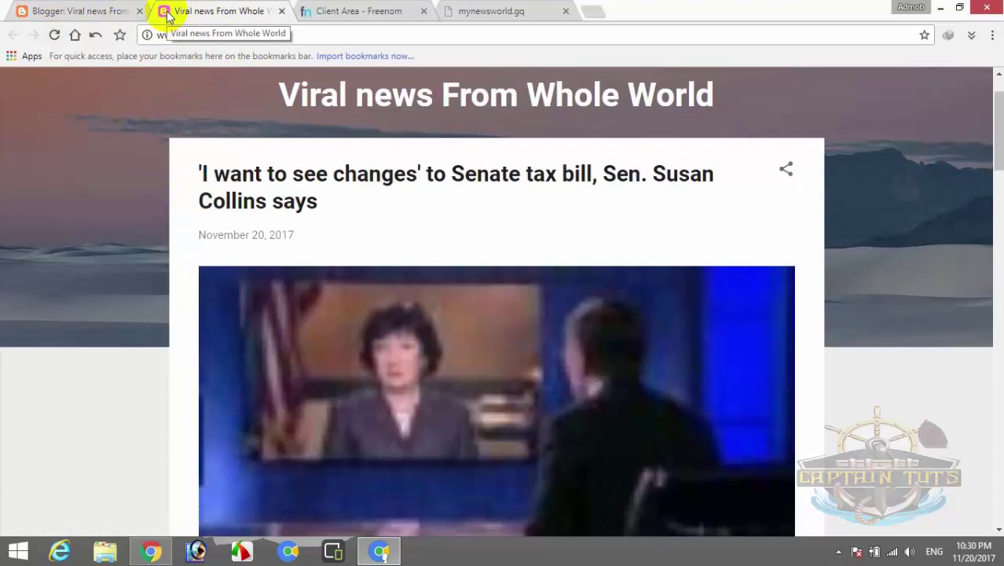
pyautogui.scroll(1, 992, 110)
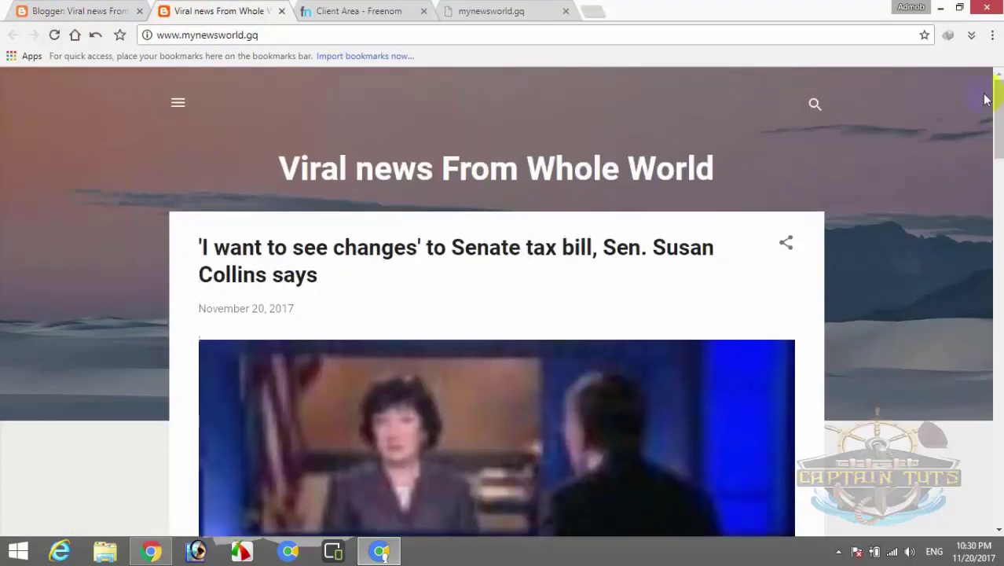
# Step: Open captaintuts.com in the blog's browser tab and look through its home page down to the footer and back
pyautogui.click(480, 38)
pyautogui.write('cap')
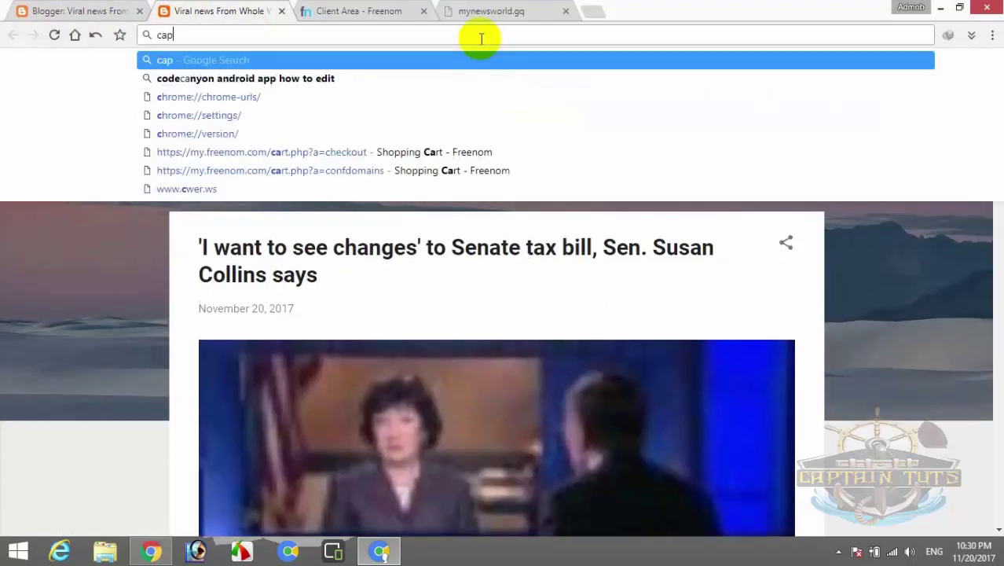
pyautogui.write('taintuts')
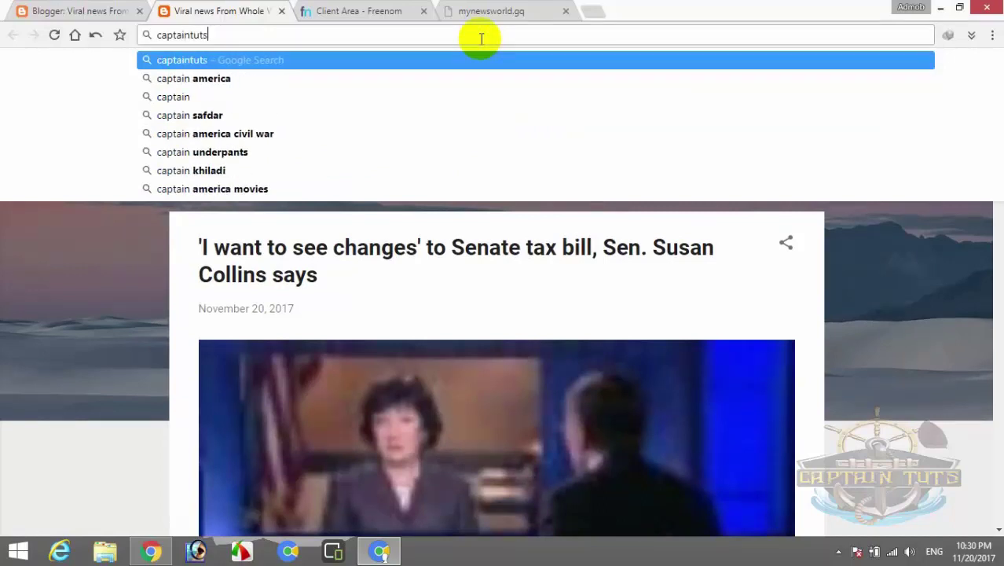
pyautogui.write('.com')
pyautogui.press('Return')
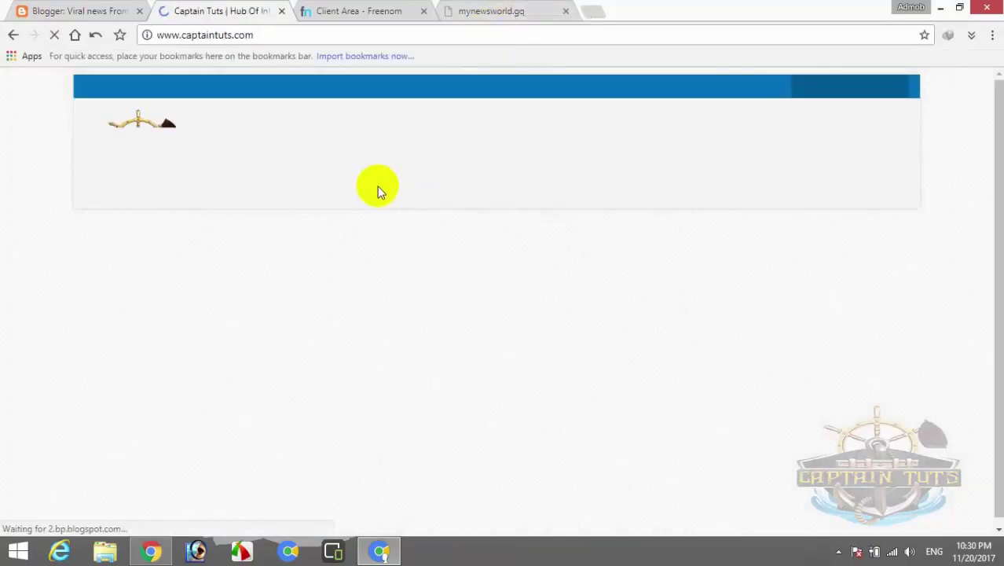
pyautogui.scroll(-3, 593, 141)
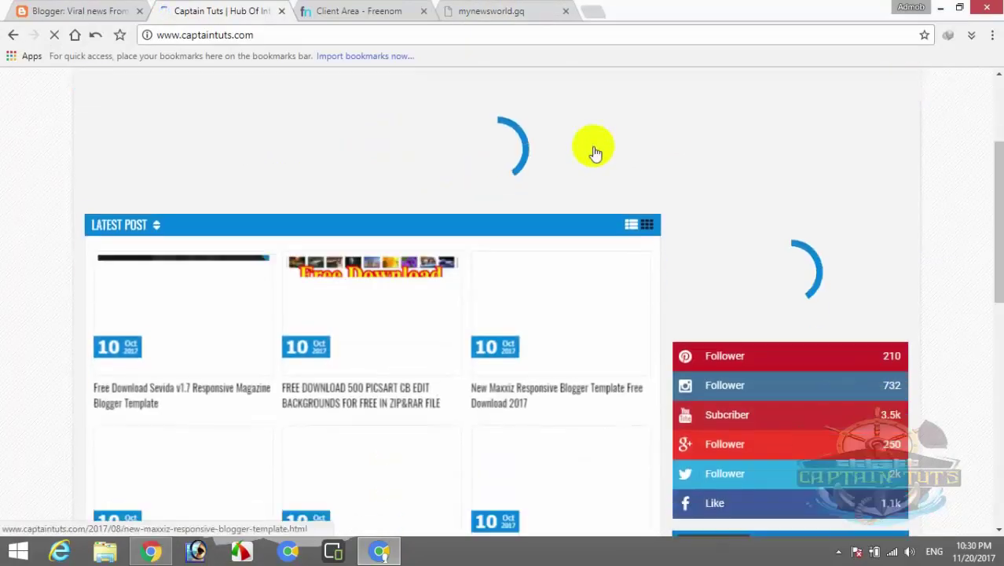
pyautogui.scroll(-15, 595, 151)
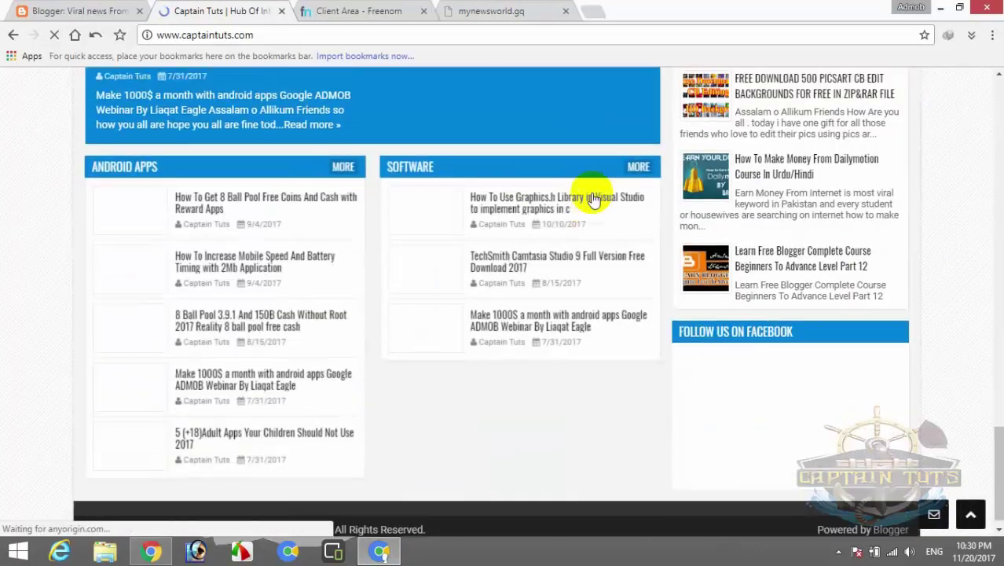
pyautogui.scroll(10, 593, 198)
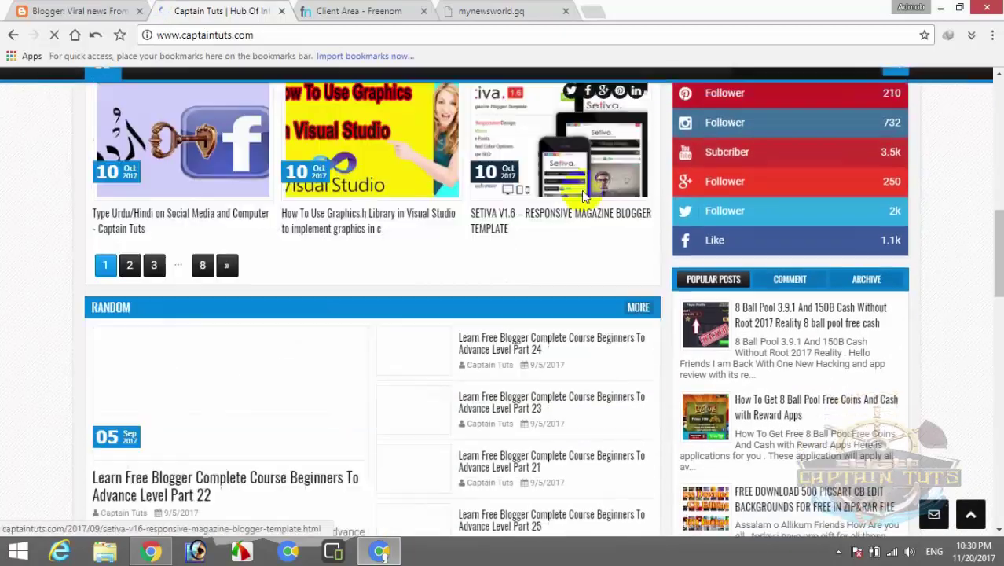
pyautogui.scroll(-10, 582, 196)
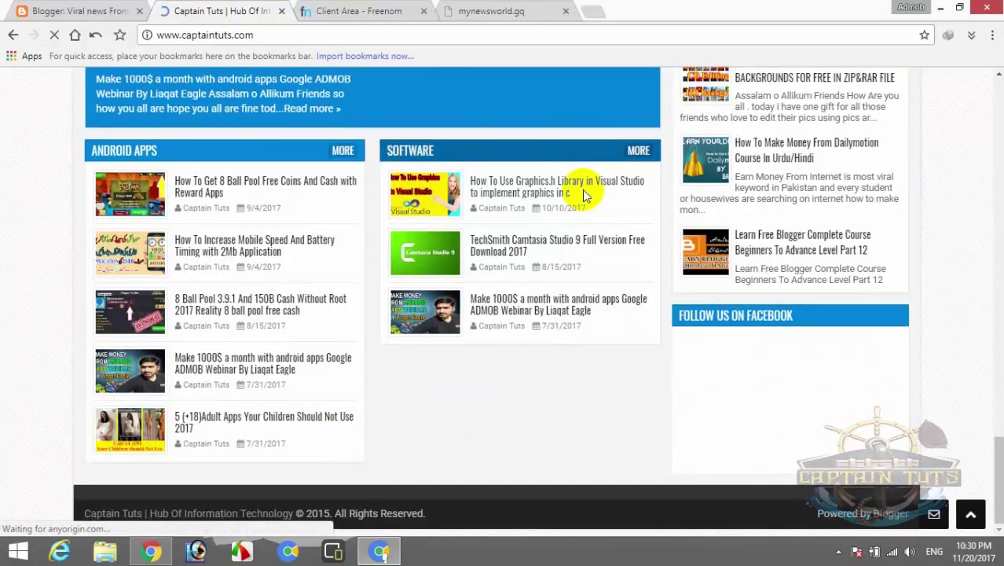
pyautogui.scroll(15, 583, 189)
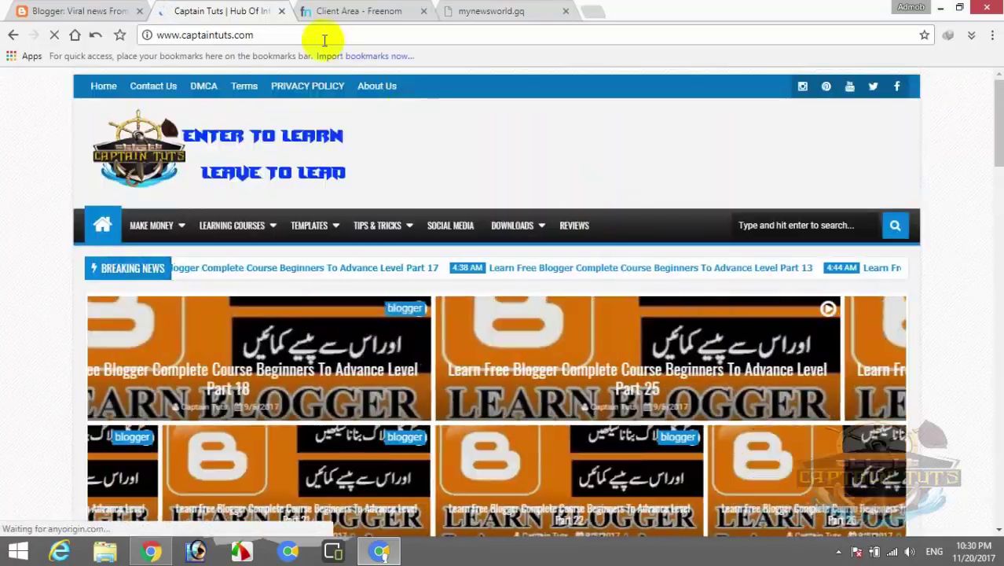
# Step: Return to Blogger's basic settings and switch to the browser window with the Captain Tuts YouTube channel
pyautogui.click(114, 11)
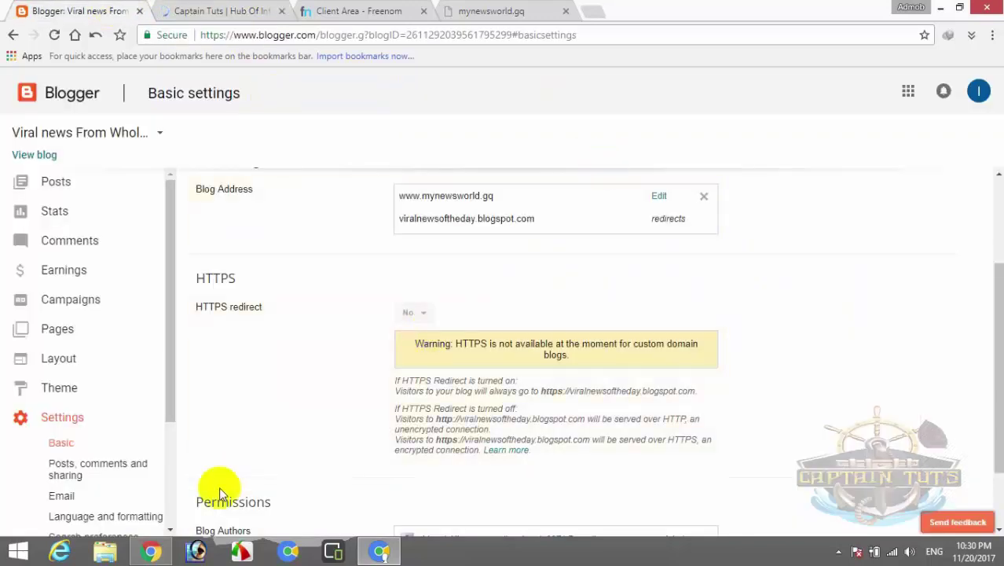
pyautogui.moveTo(152, 550)
pyautogui.click(150, 468)
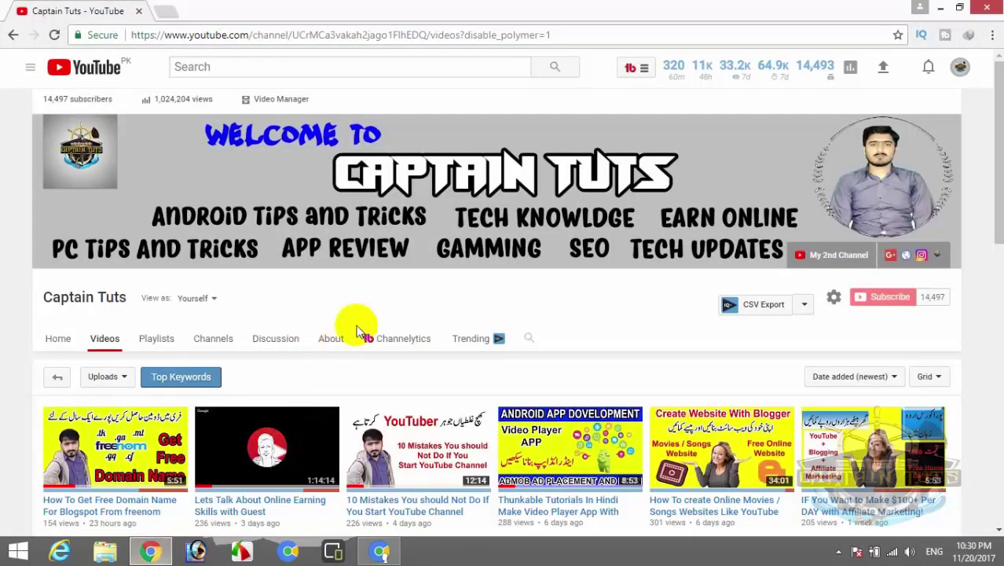